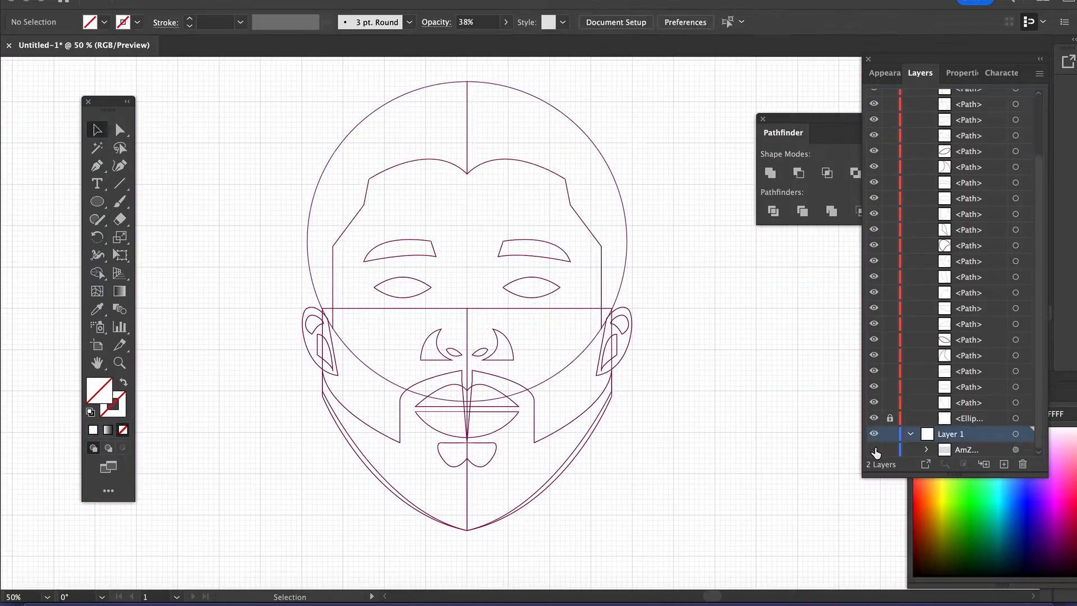
{"action": "left_click", "coordinate": [358, 146]}
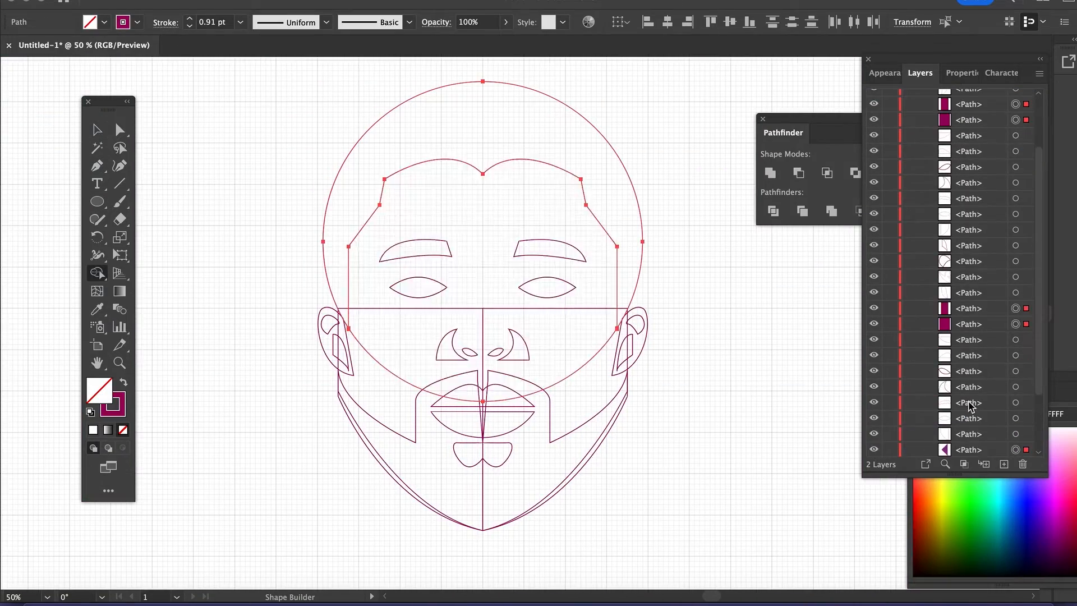
{"action": "left_click", "coordinate": [541, 312]}
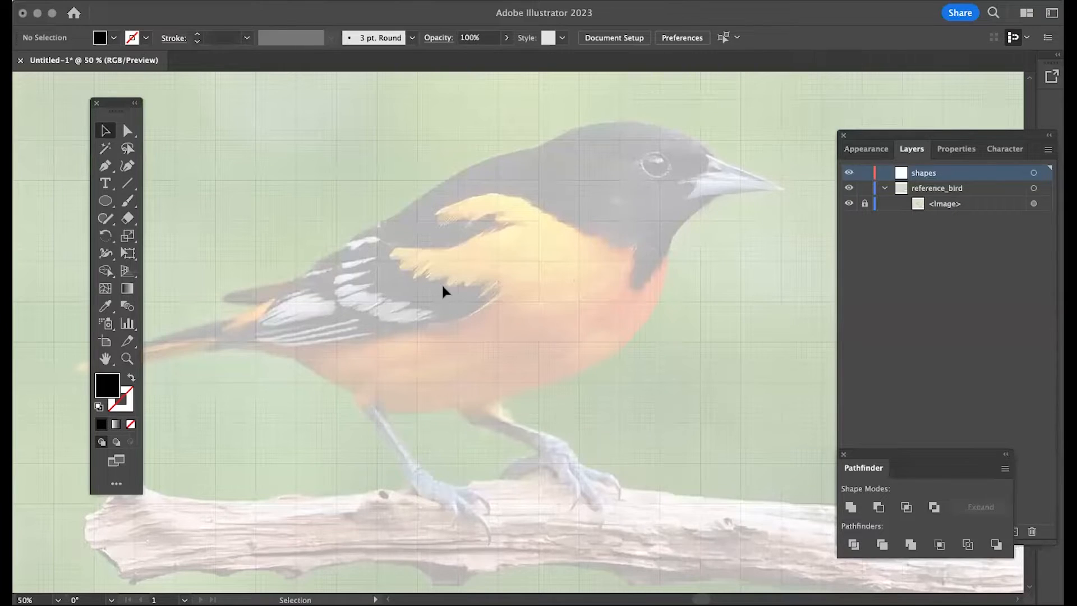
{"action": "scroll", "coordinate": [442, 291], "scroll_direction": "left", "scroll_amount": 2}
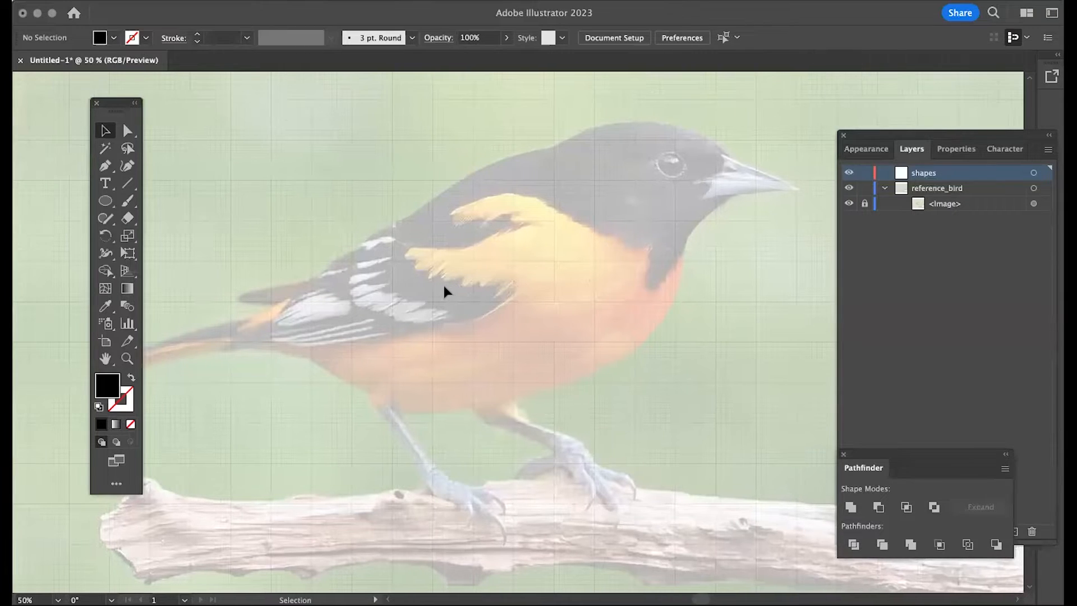
{"action": "scroll", "coordinate": [466, 283], "scroll_direction": "right", "scroll_amount": 3}
{"action": "scroll", "coordinate": [466, 282], "scroll_direction": "up", "scroll_amount": 1}
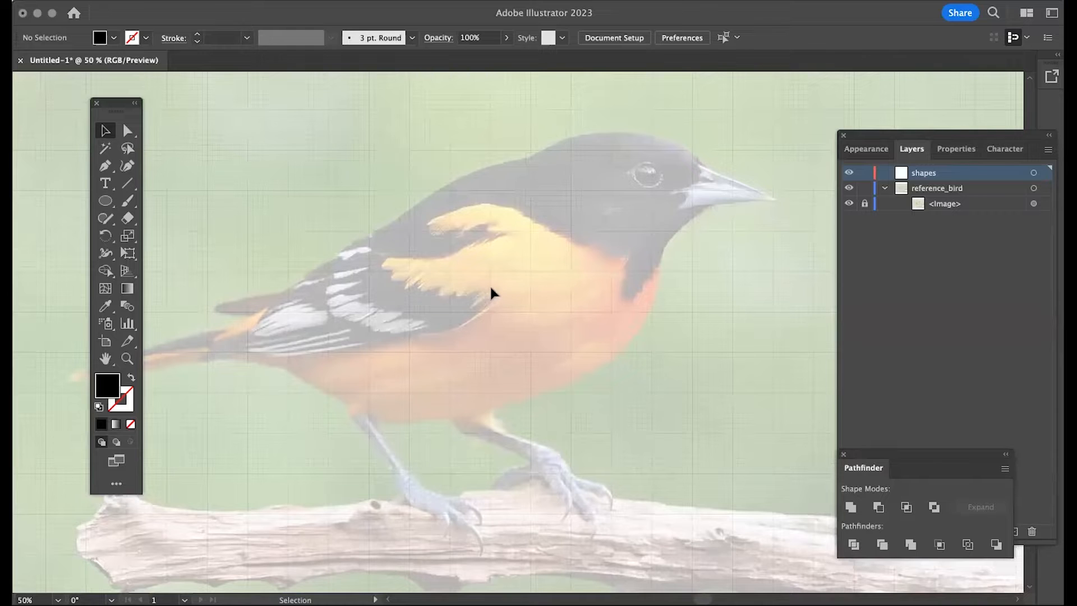
{"action": "scroll", "coordinate": [513, 242], "scroll_direction": "left", "scroll_amount": 1}
{"action": "scroll", "coordinate": [513, 242], "scroll_direction": "up", "scroll_amount": 1}
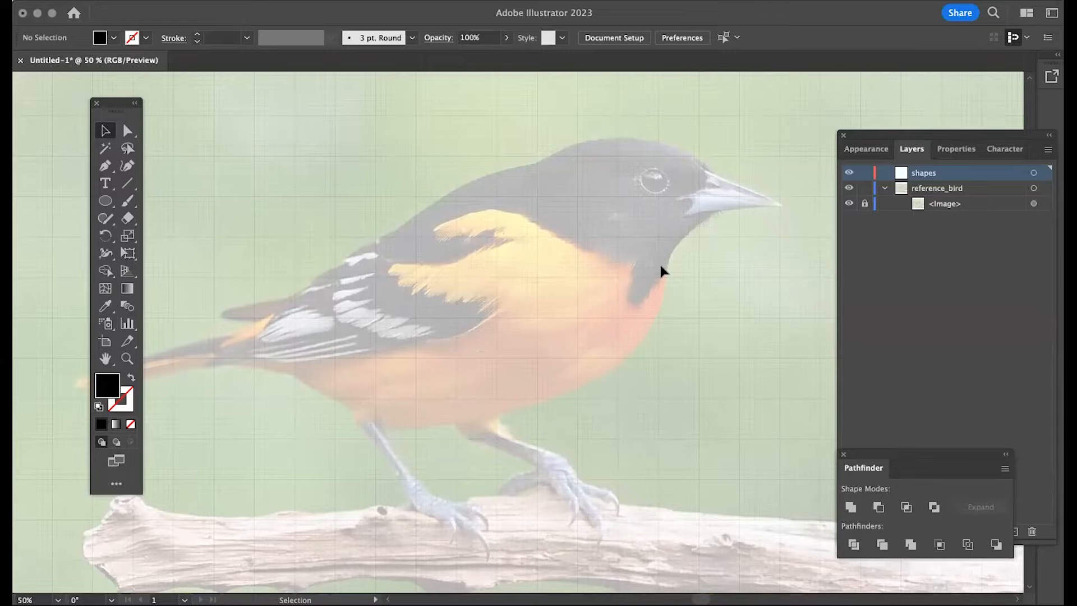
{"action": "scroll", "coordinate": [561, 241], "scroll_direction": "left", "scroll_amount": 3}
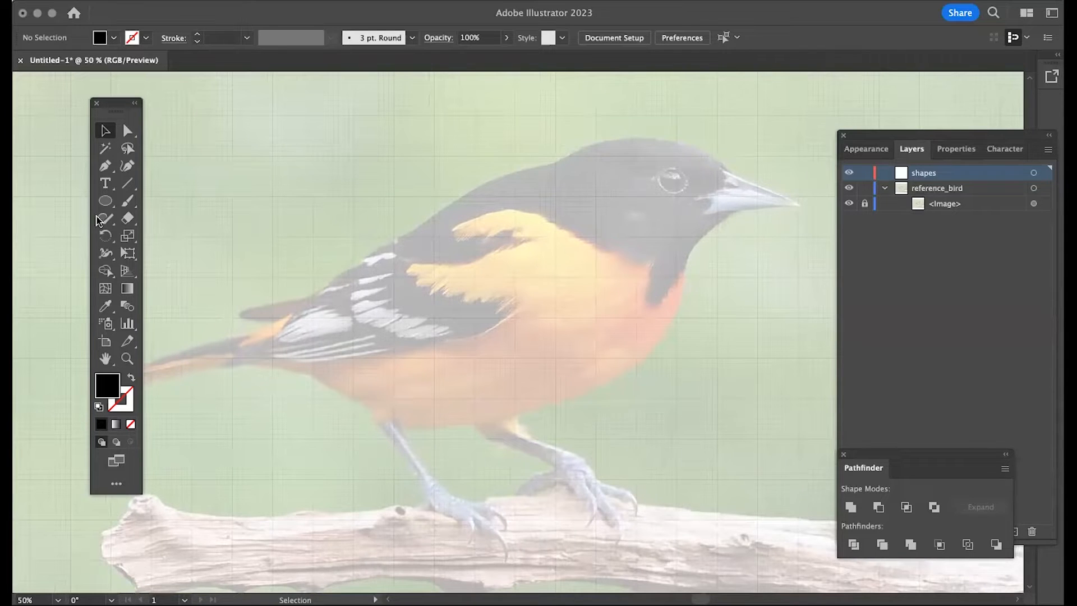
Try an ellipse centred over the bird's head, drawn with the Ellipse tool
{"action": "left_click", "coordinate": [105, 201]}
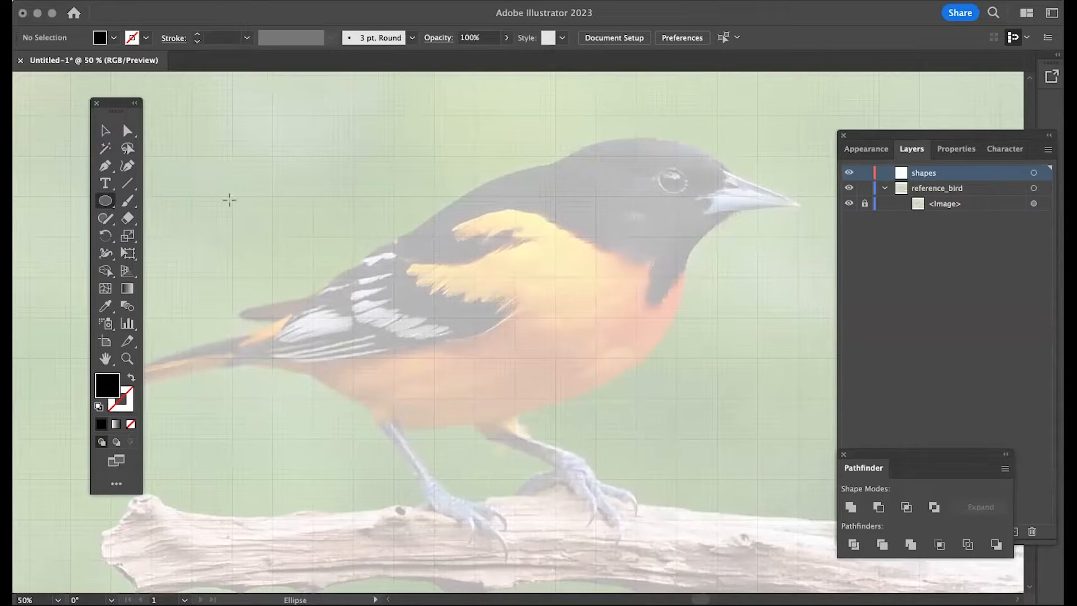
{"action": "left_click", "coordinate": [105, 201]}
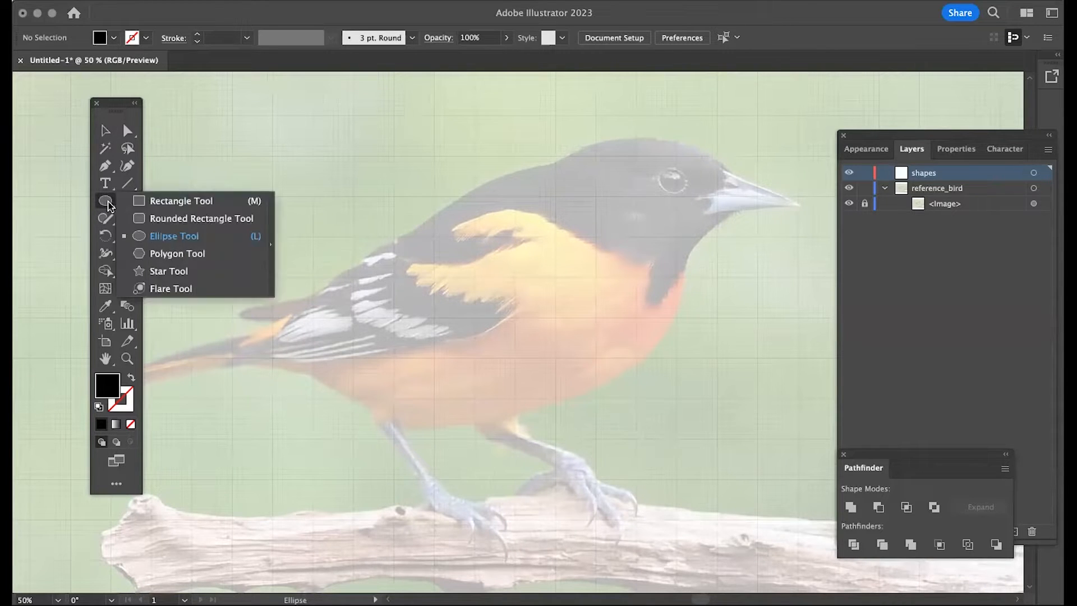
{"action": "left_click", "coordinate": [214, 245]}
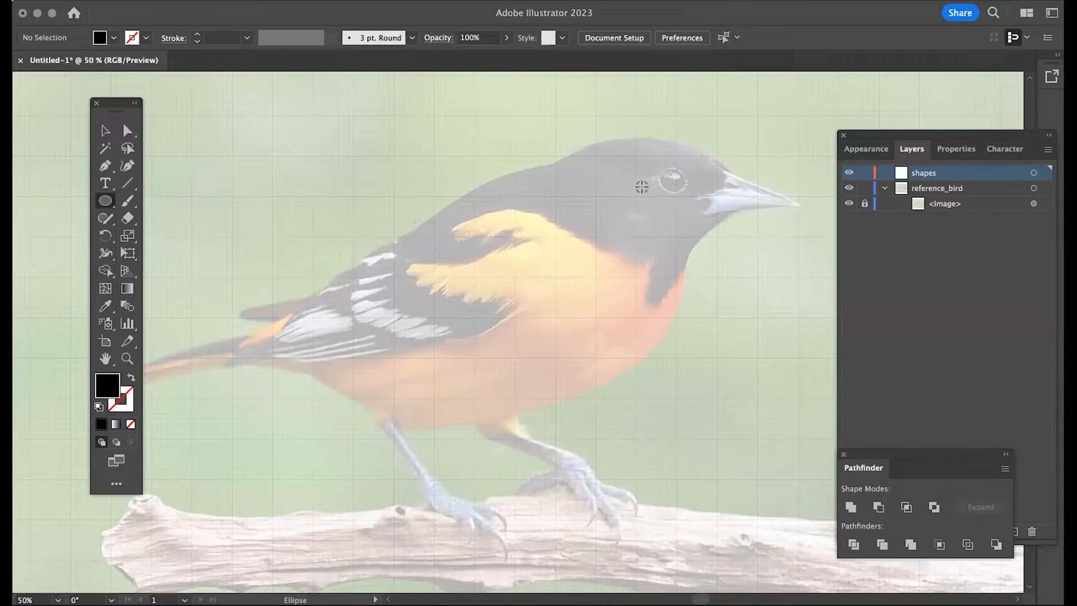
{"action": "left_click_drag", "start_coordinate": [652, 192], "coordinate": [703, 213]}
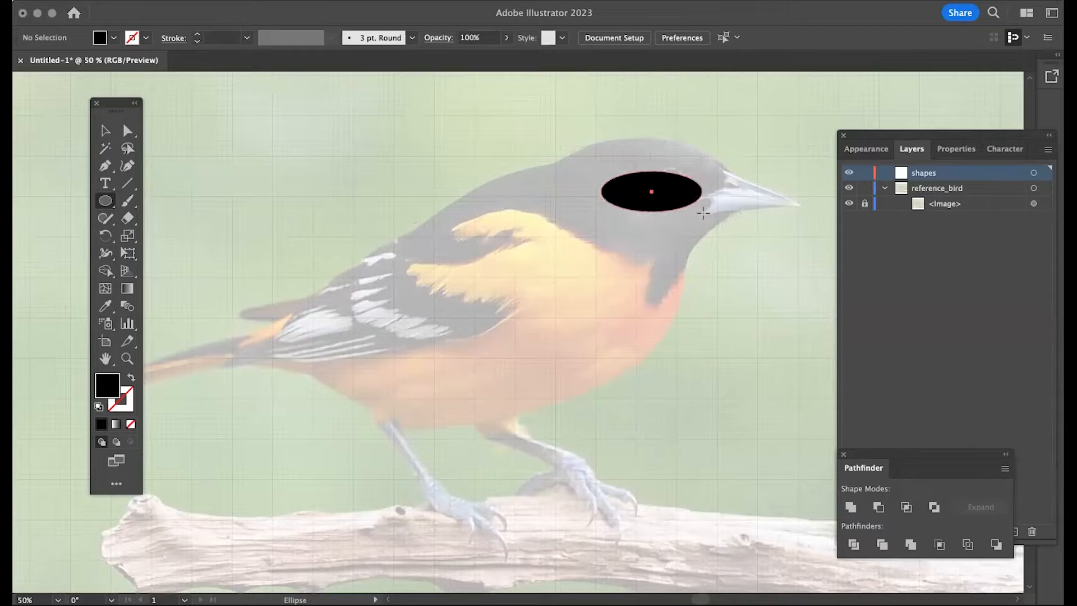
{"action": "left_click_drag", "start_coordinate": [703, 214], "coordinate": [740, 261]}
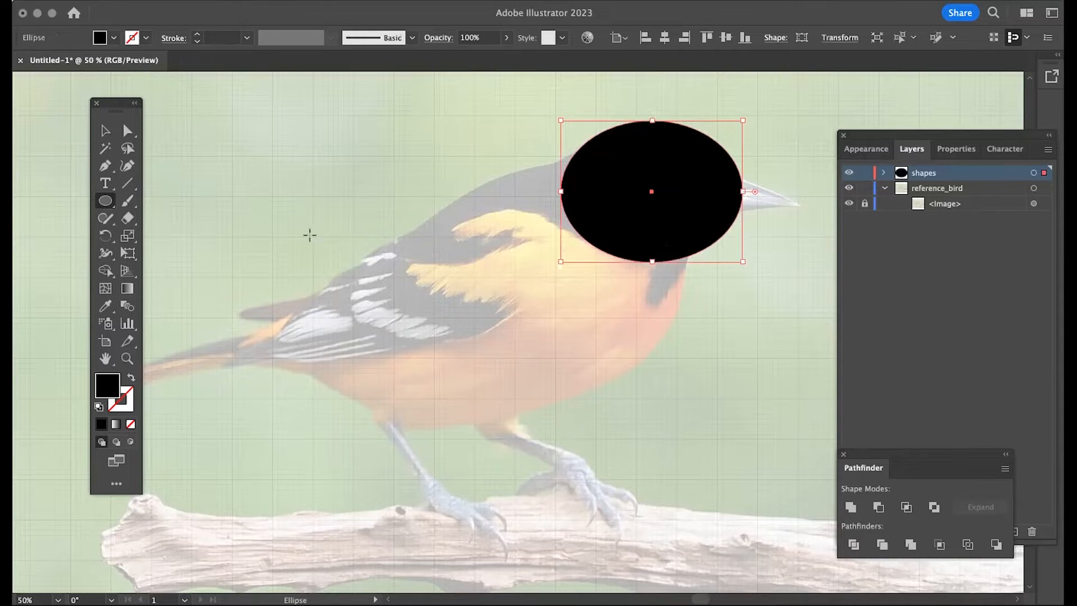
Undo a second trial ellipse above the wing and delete the ellipse over the head
{"action": "left_click_drag", "start_coordinate": [268, 194], "coordinate": [445, 292]}
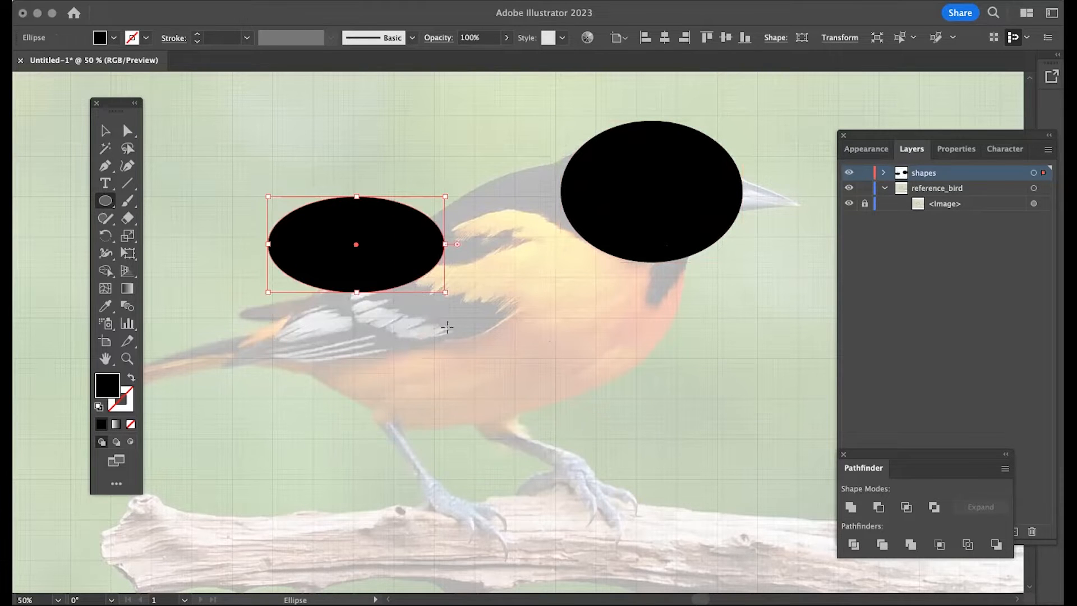
{"action": "key", "text": "super+z"}
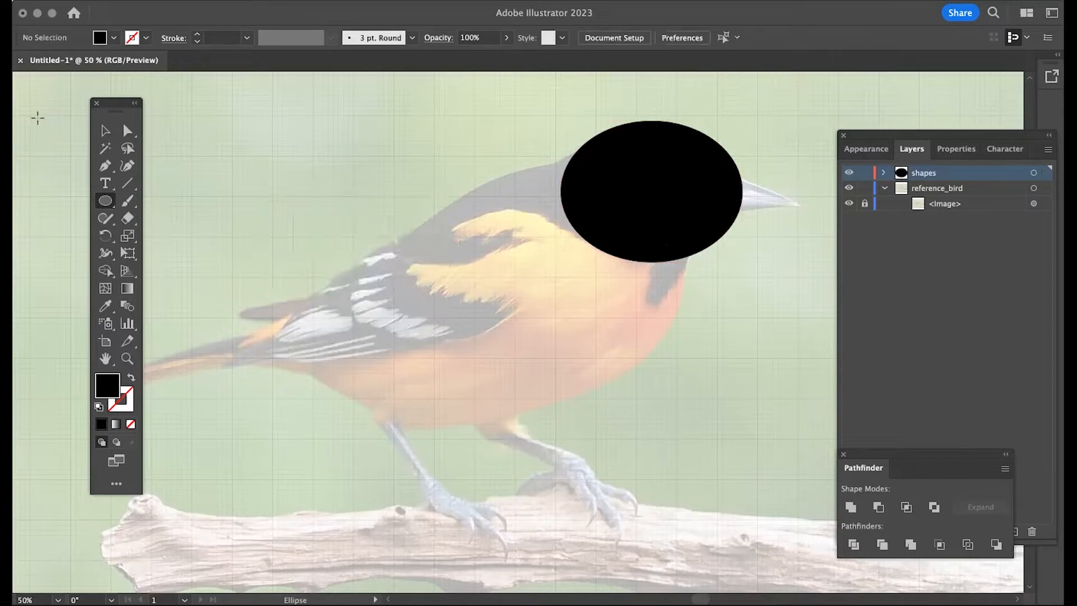
{"action": "left_click", "coordinate": [100, 132]}
{"action": "left_click", "coordinate": [682, 179]}
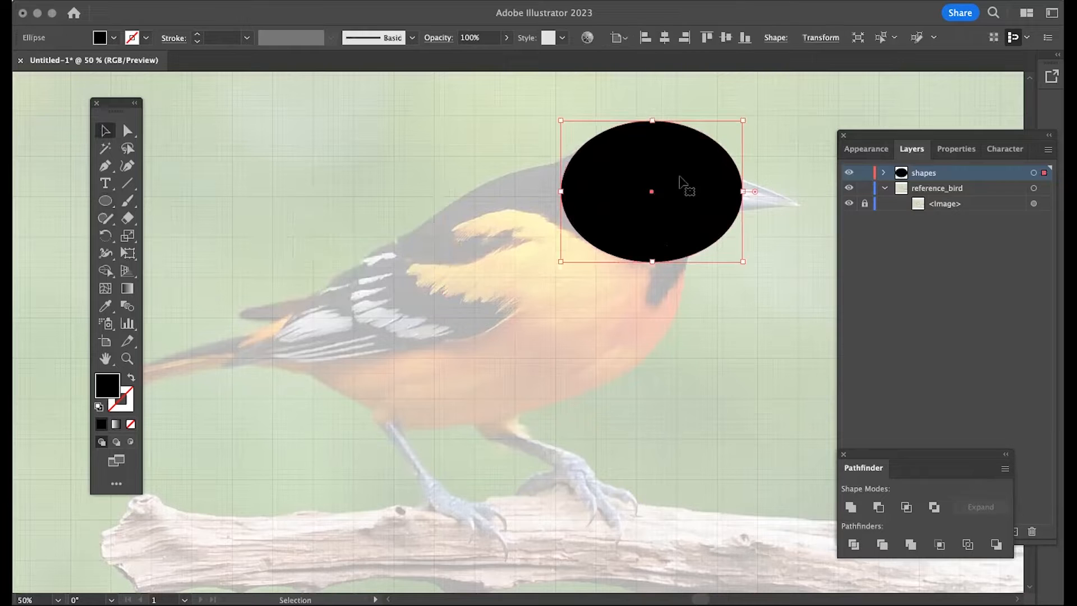
{"action": "key", "text": "Delete"}
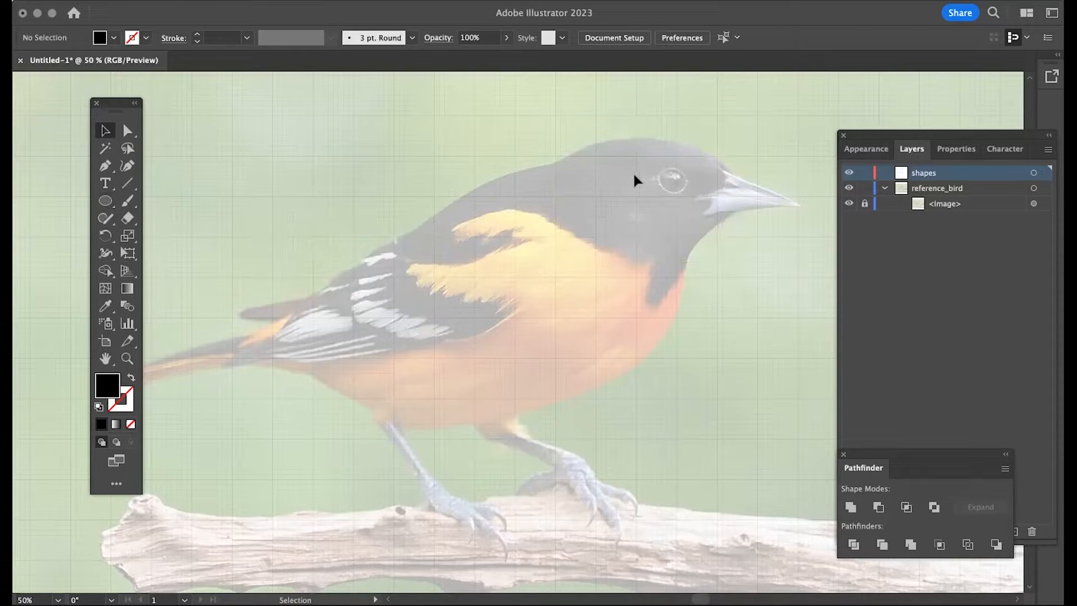
Draw a perfect circle over the bird's head and give it no fill and a 1 pt black stroke
{"action": "left_click", "coordinate": [106, 205]}
{"action": "mouse_move", "coordinate": [637, 187]}
{"action": "left_mouse_down"}
{"action": "mouse_move", "coordinate": [667, 216]}
{"action": "mouse_move", "coordinate": [718, 235]}
{"action": "left_mouse_up"}
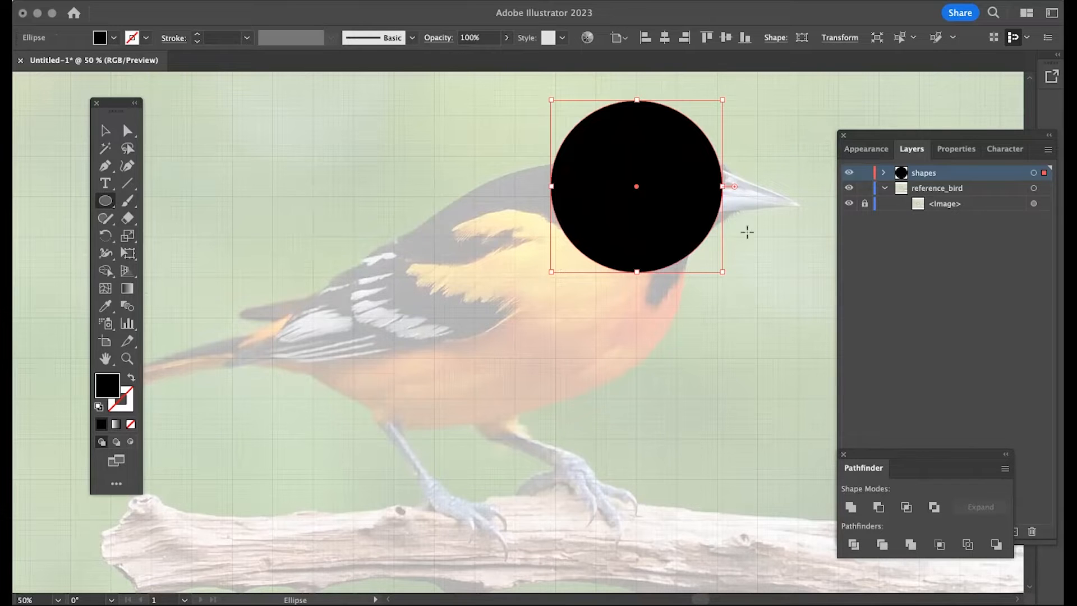
{"action": "left_click", "coordinate": [103, 132]}
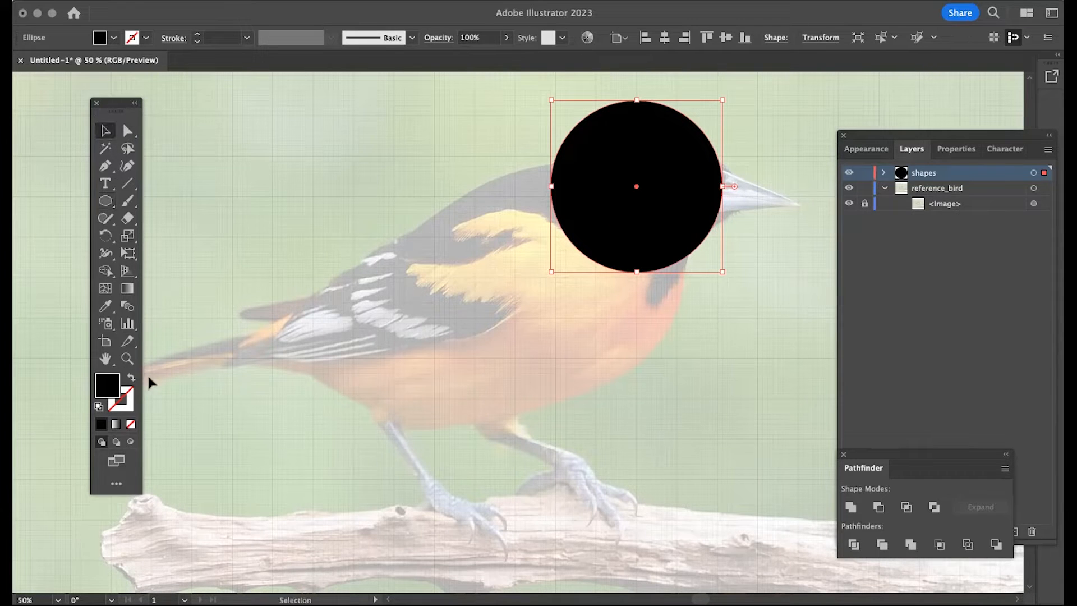
{"action": "left_click", "coordinate": [131, 377]}
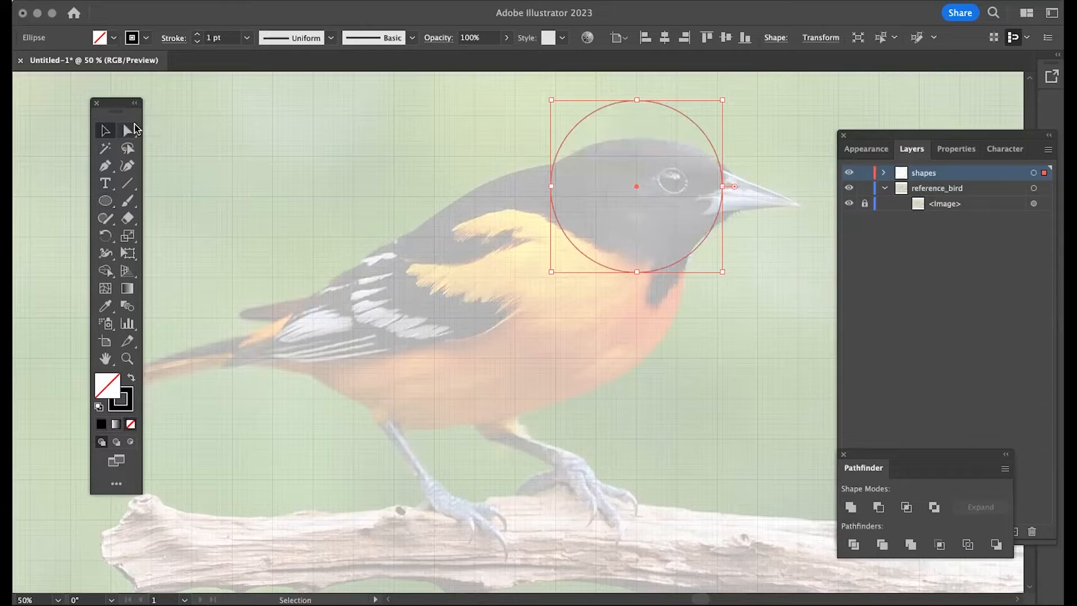
{"action": "left_click", "coordinate": [500, 108]}
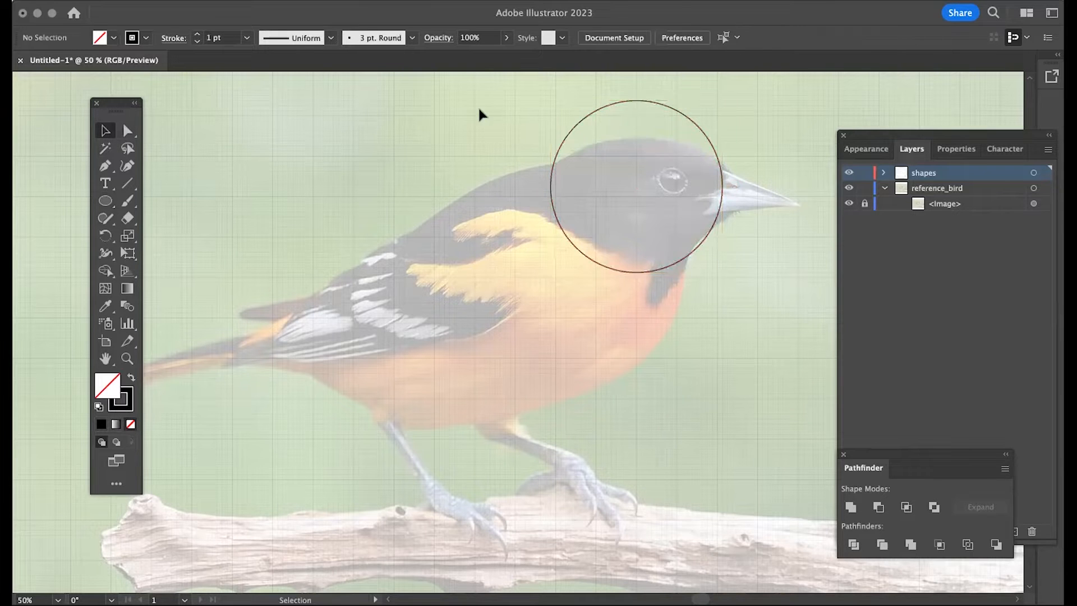
Align the circle with the top of the bird's head and scale it uniformly to 156%
{"action": "mouse_move", "coordinate": [659, 103]}
{"action": "left_mouse_down"}
{"action": "mouse_move", "coordinate": [664, 138]}
{"action": "mouse_move", "coordinate": [646, 143]}
{"action": "mouse_move", "coordinate": [667, 140]}
{"action": "left_mouse_up"}
{"action": "left_click", "coordinate": [188, 1]}
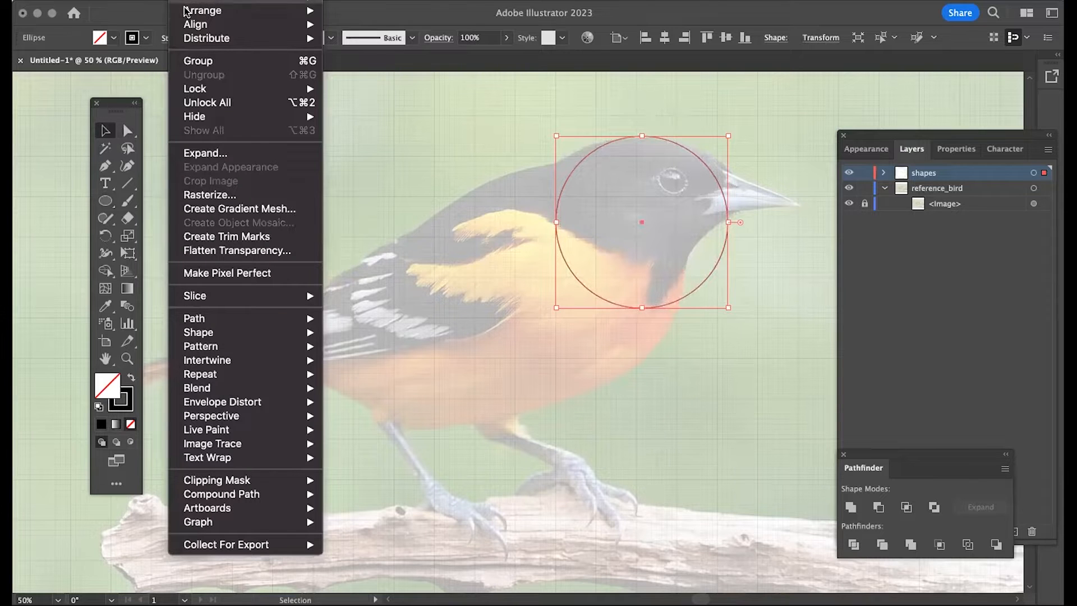
{"action": "mouse_move", "coordinate": [245, 2]}
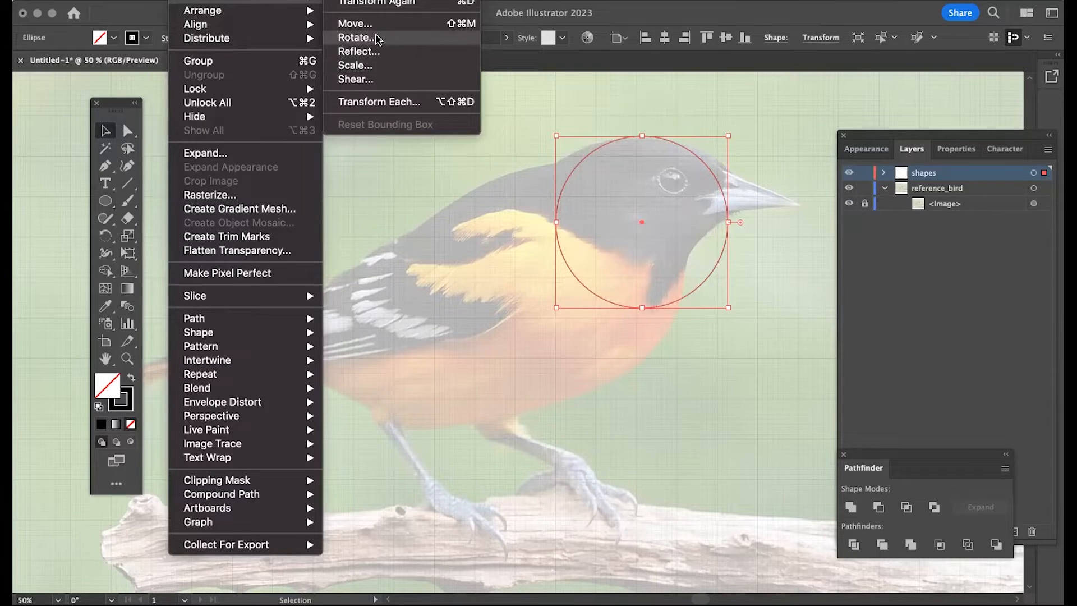
{"action": "left_click", "coordinate": [355, 65]}
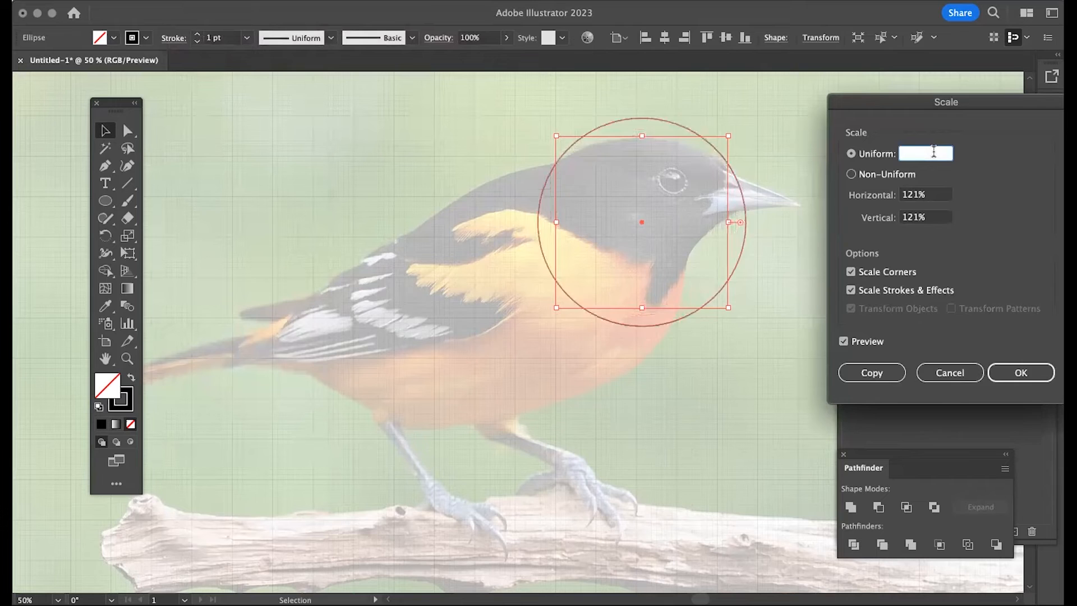
{"action": "type", "text": "156"}
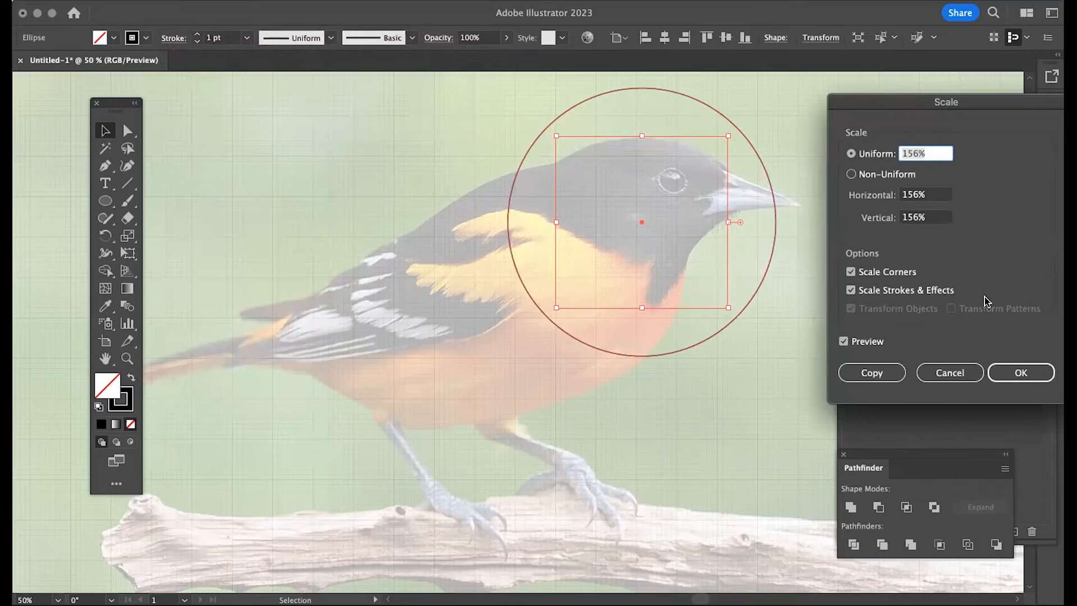
{"action": "left_click", "coordinate": [1031, 373]}
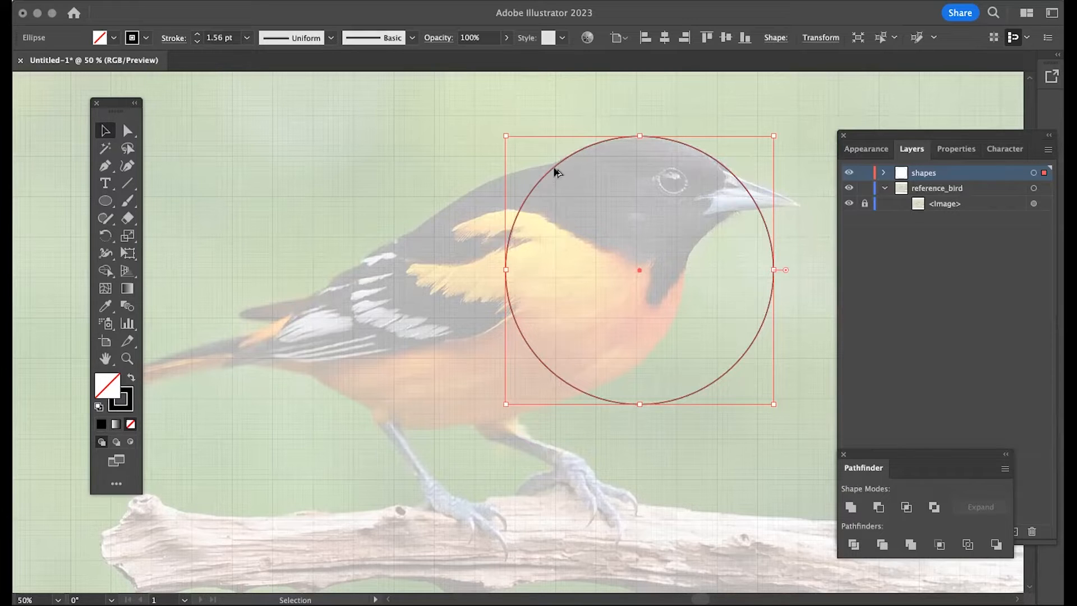
Duplicate the head circle onto the bird's upper back and scale the copy uniformly
{"action": "left_click_drag", "start_coordinate": [553, 164], "coordinate": [464, 201]}
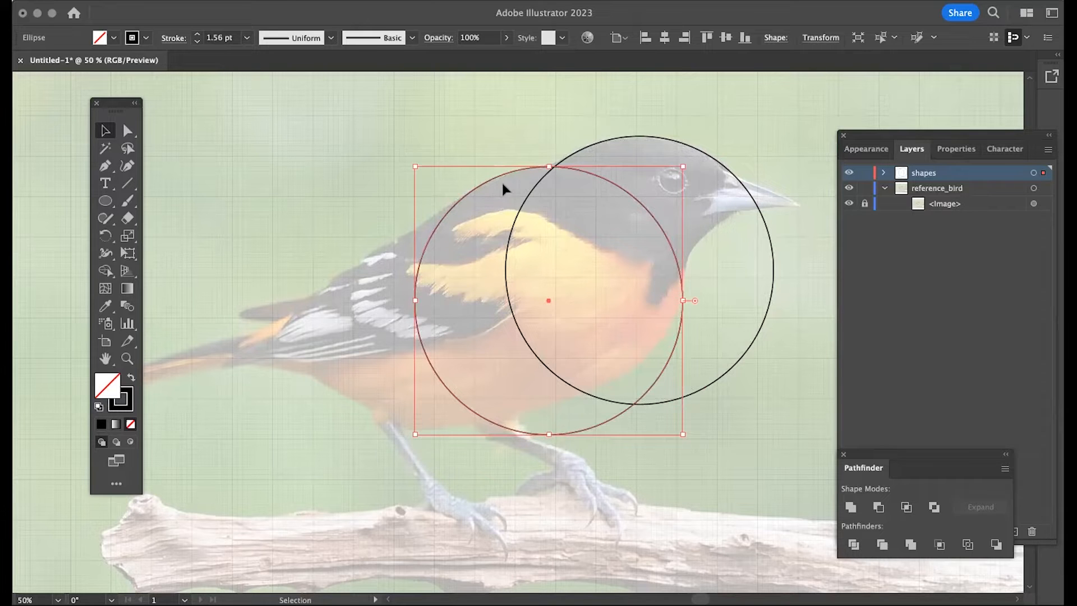
{"action": "right_click", "coordinate": [482, 180]}
{"action": "left_click", "coordinate": [349, 65]}
{"action": "key", "text": "Return"}
Try repositioning the back circle against the bird's outline and undo the last two changes
{"action": "left_click_drag", "start_coordinate": [392, 336], "coordinate": [364, 336]}
{"action": "left_click_drag", "start_coordinate": [550, 163], "coordinate": [553, 161]}
{"action": "key", "text": "super+z"}
{"action": "key", "text": "super+z"}
Enlarge the back circle uniformly and position its upper arc along the bird's back
{"action": "left_click", "coordinate": [185, 1]}
{"action": "left_click", "coordinate": [350, 65]}
{"action": "key", "text": "Return"}
{"action": "left_click_drag", "start_coordinate": [507, 124], "coordinate": [496, 174]}
{"action": "left_click_drag", "start_coordinate": [331, 162], "coordinate": [349, 167]}
Duplicate the large back circle down toward the tail so its arc follows the wing's upper edge
{"action": "left_click", "coordinate": [374, 216]}
{"action": "left_click_drag", "start_coordinate": [394, 249], "coordinate": [318, 301]}
{"action": "left_click", "coordinate": [293, 167]}
Duplicate a large circle upward so its lower arc follows the belly, and scale the copy uniformly to 108%
{"action": "key", "text": "super+minus"}
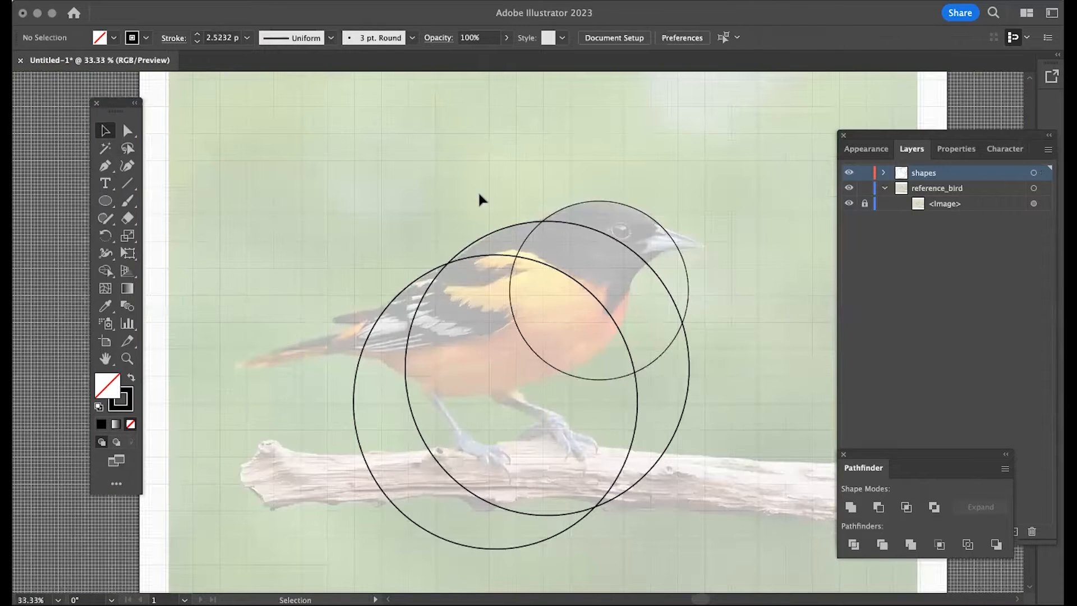
{"action": "left_click_drag", "start_coordinate": [384, 308], "coordinate": [369, 128]}
{"action": "scroll", "coordinate": [370, 161], "scroll_direction": "right", "scroll_amount": 2}
{"action": "left_click", "coordinate": [186, 1]}
{"action": "left_click", "coordinate": [351, 65]}
{"action": "type", "text": "108"}
{"action": "key", "text": "Return"}
{"action": "left_click", "coordinate": [686, 202]}
Draw a closed, straight-sided four-point beak shape with the Pen tool, extending back into the head and throat
{"action": "key", "text": "super+plus"}
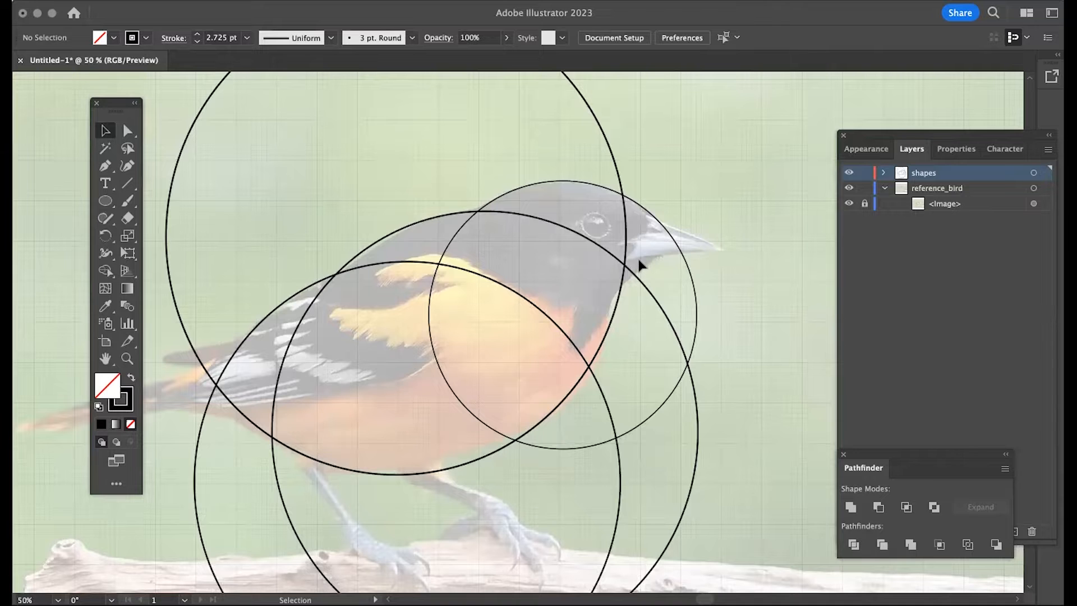
{"action": "scroll", "coordinate": [572, 268], "scroll_direction": "right", "scroll_amount": 3}
{"action": "key", "text": "p"}
{"action": "key", "text": "super+="}
{"action": "key", "text": "super+="}
{"action": "scroll", "coordinate": [561, 211], "scroll_direction": "up", "scroll_amount": 3}
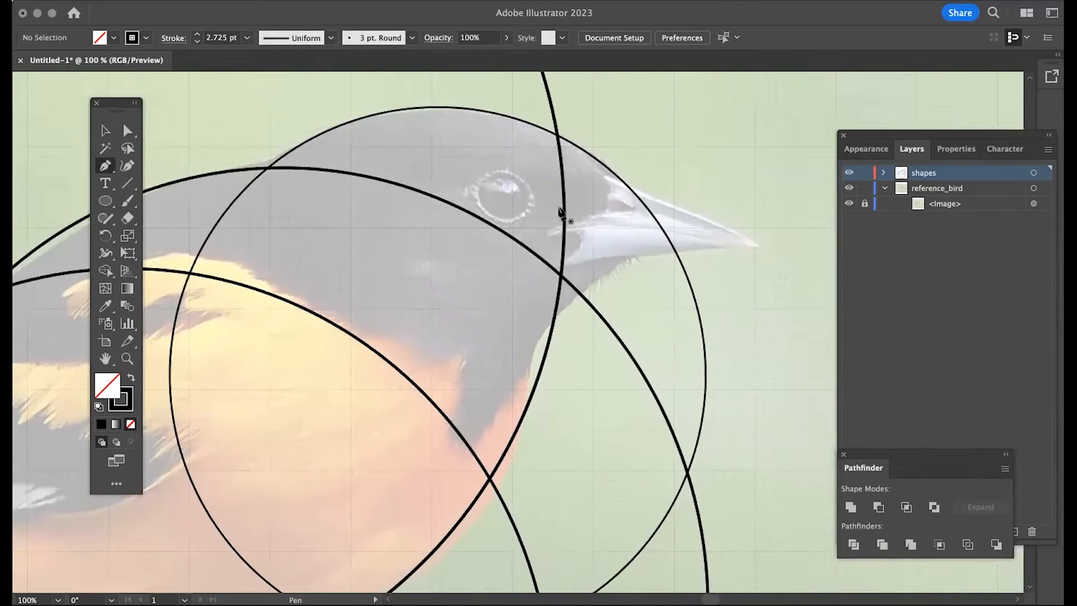
{"action": "left_click", "coordinate": [499, 179]}
{"action": "left_click", "coordinate": [723, 279]}
{"action": "left_click", "coordinate": [591, 280]}
{"action": "left_click", "coordinate": [441, 409]}
{"action": "left_click", "coordinate": [499, 179]}
{"action": "left_click", "coordinate": [214, 116], "text": "super"}
Draw a closed, straight-sided five-point shape with the Pen tool around the wing tip and tail, overlapping the body
{"action": "key", "text": "super+minus"}
{"action": "key", "text": "super+minus"}
{"action": "key", "text": "super+minus"}
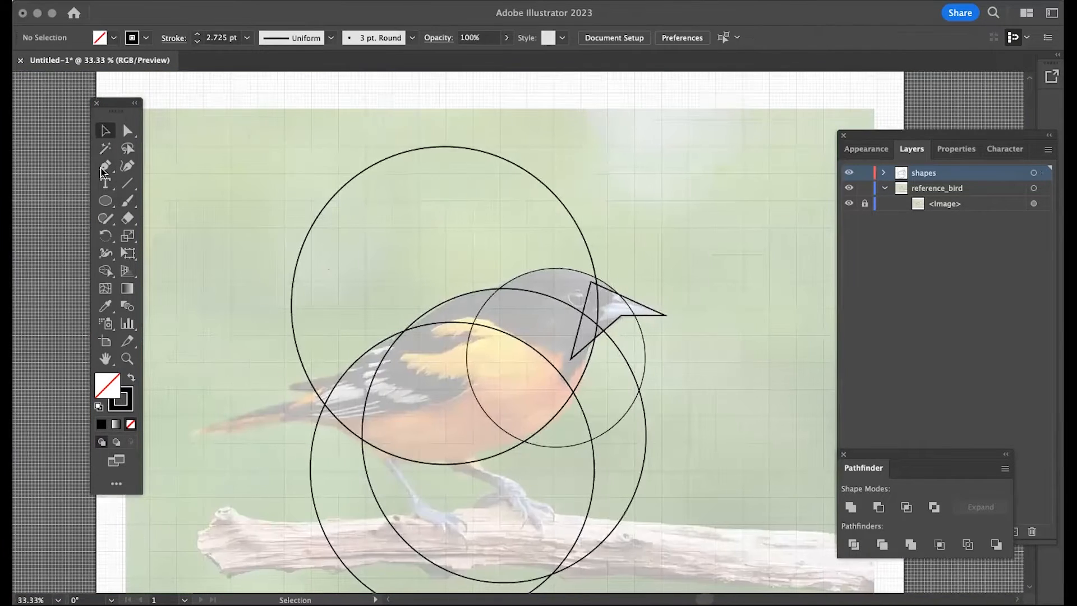
{"action": "scroll", "coordinate": [367, 368], "scroll_direction": "up", "scroll_amount": 2}
{"action": "left_click", "coordinate": [399, 296]}
{"action": "left_click", "coordinate": [253, 339]}
{"action": "left_click", "coordinate": [353, 361]}
{"action": "left_click", "coordinate": [224, 430]}
{"action": "left_click", "coordinate": [620, 428]}
{"action": "left_click", "coordinate": [565, 298]}
{"action": "key", "text": "super+minus"}
{"action": "key", "text": "super+minus"}
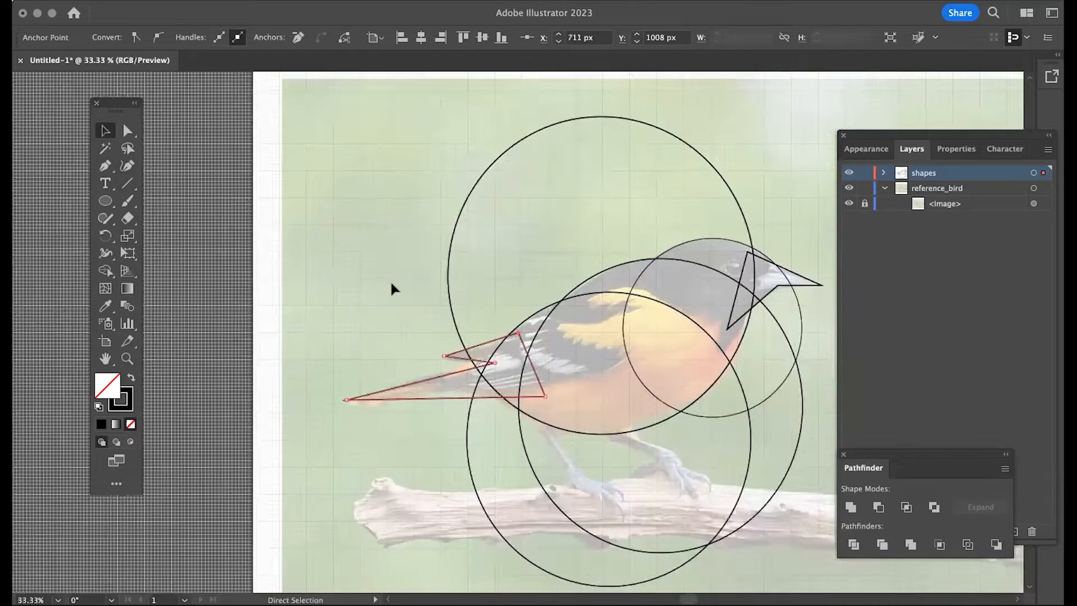
{"action": "left_click", "coordinate": [191, 137], "text": "super"}
Select all the circles and pen shapes and set their stroke to None
{"action": "scroll", "coordinate": [348, 253], "scroll_direction": "left", "scroll_amount": 2}
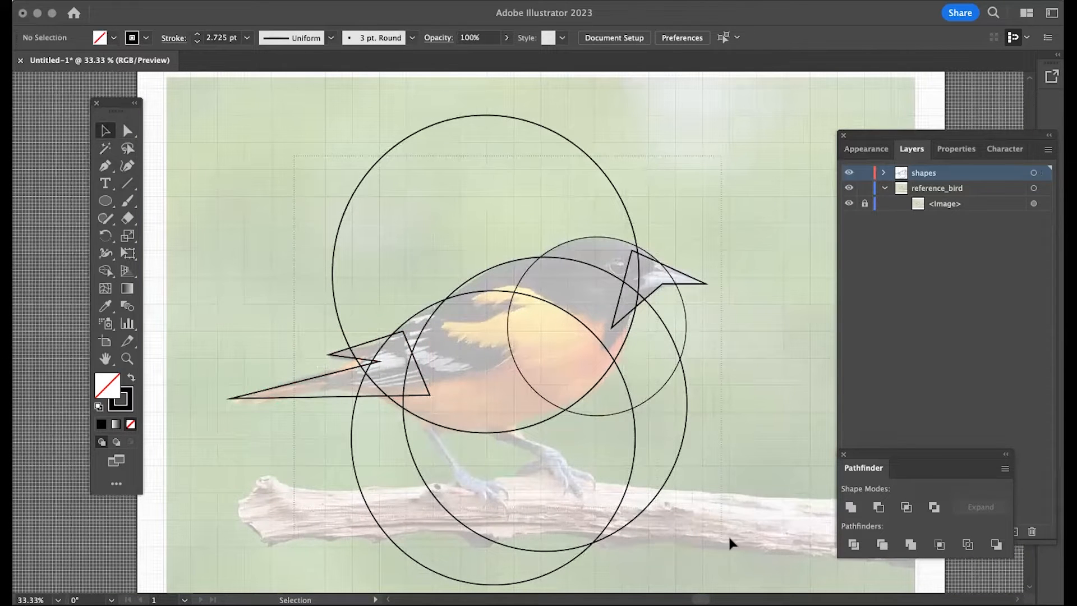
{"action": "key", "text": "super+a"}
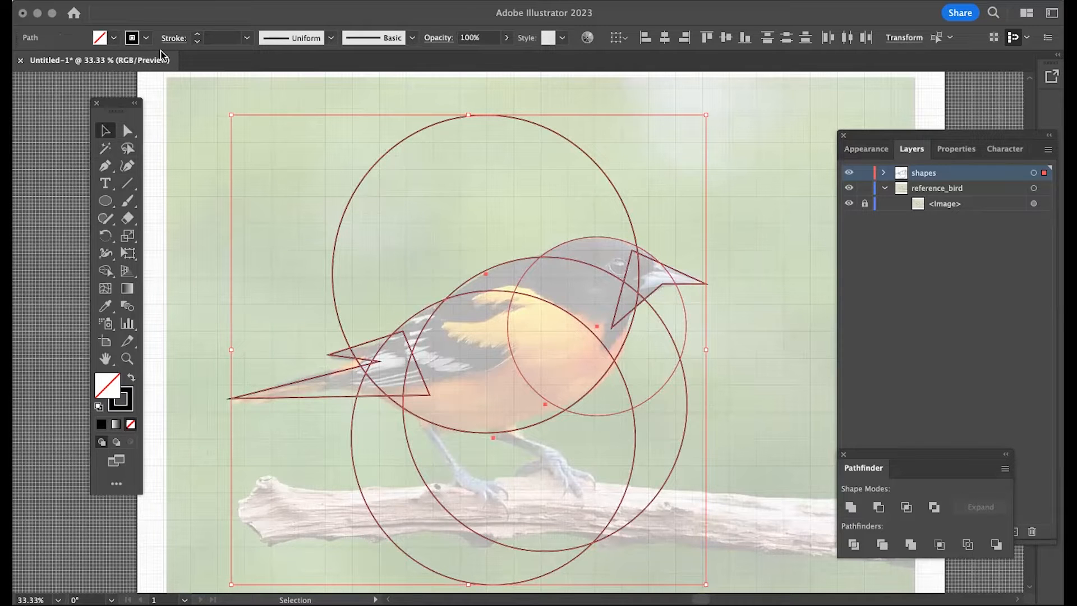
{"action": "left_click", "coordinate": [146, 37]}
{"action": "left_click", "coordinate": [20, 63]}
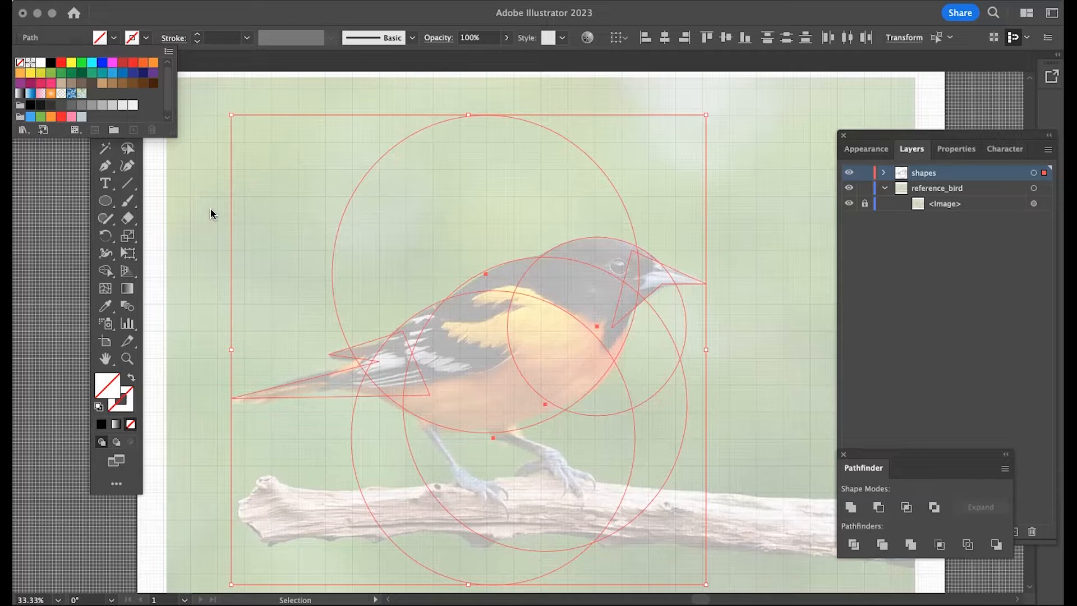
{"action": "key", "text": "Escape"}
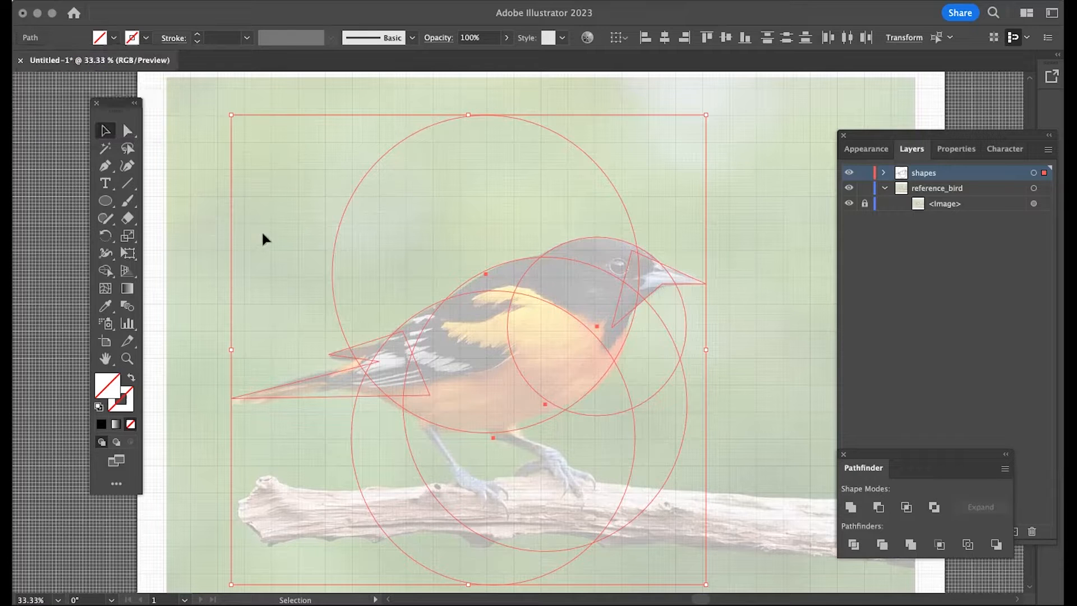
{"action": "scroll", "coordinate": [355, 250], "scroll_direction": "down", "scroll_amount": 2}
{"action": "scroll", "coordinate": [355, 251], "scroll_direction": "right", "scroll_amount": 1}
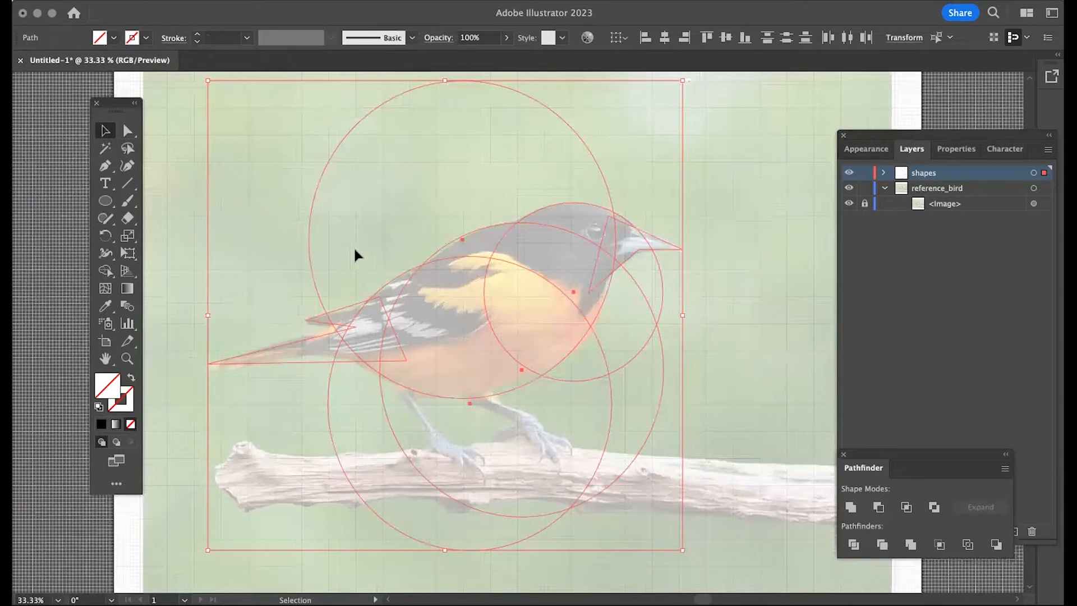
Merge the beak, head, body, wing and tail regions into one bird outline with the Shape Builder tool
{"action": "left_click", "coordinate": [107, 272]}
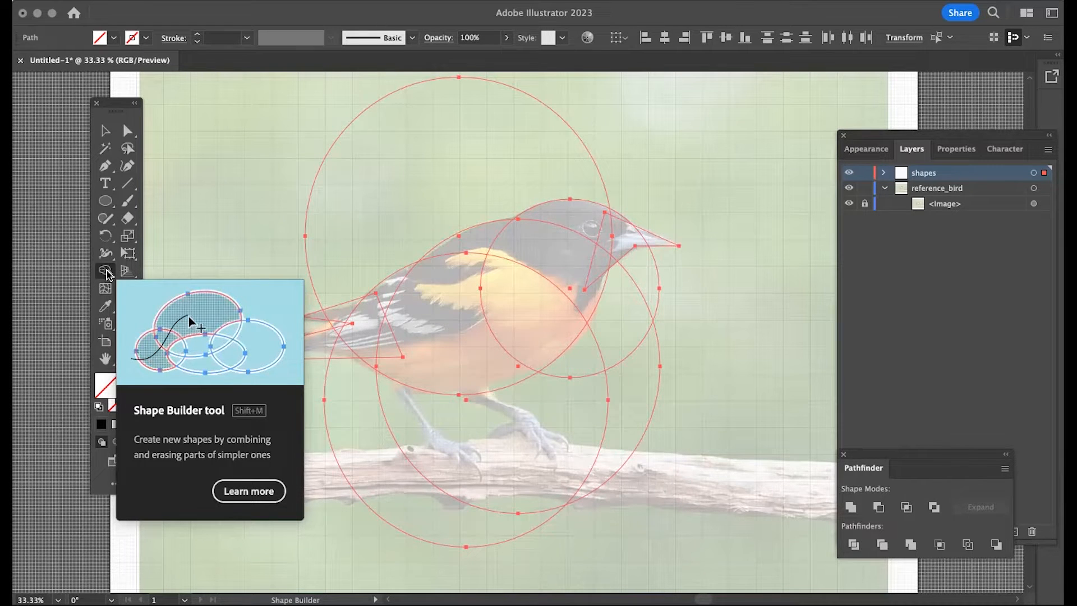
{"action": "scroll", "coordinate": [477, 273], "scroll_direction": "up", "scroll_amount": 1}
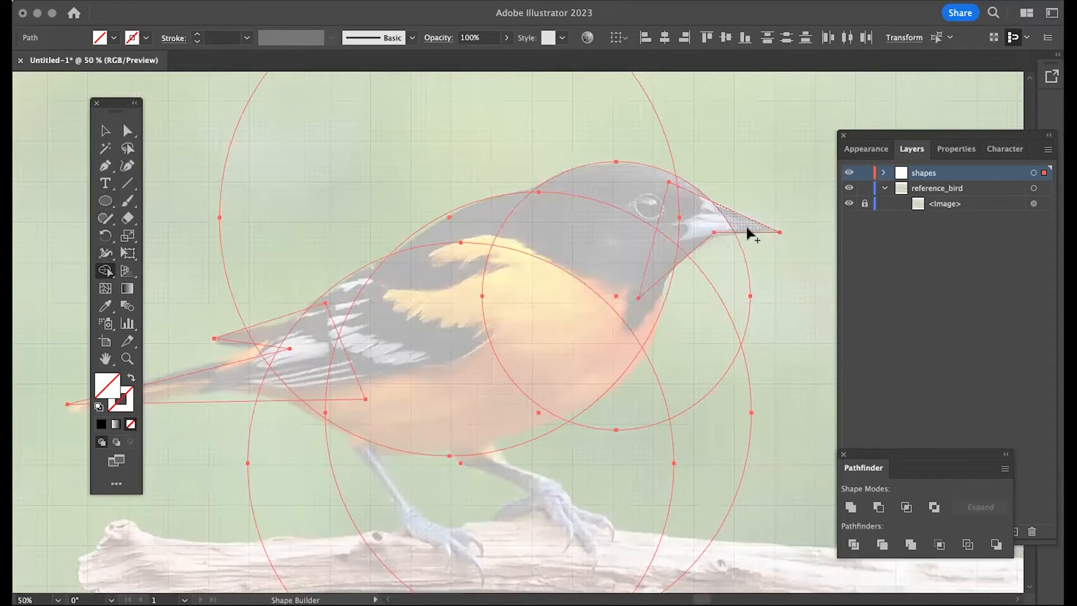
{"action": "mouse_move", "coordinate": [748, 225]}
{"action": "left_mouse_down"}
{"action": "mouse_move", "coordinate": [693, 214]}
{"action": "mouse_move", "coordinate": [687, 184]}
{"action": "mouse_move", "coordinate": [639, 184]}
{"action": "mouse_move", "coordinate": [634, 207]}
{"action": "mouse_move", "coordinate": [652, 254]}
{"action": "mouse_move", "coordinate": [681, 249]}
{"action": "mouse_move", "coordinate": [585, 248]}
{"action": "left_mouse_up"}
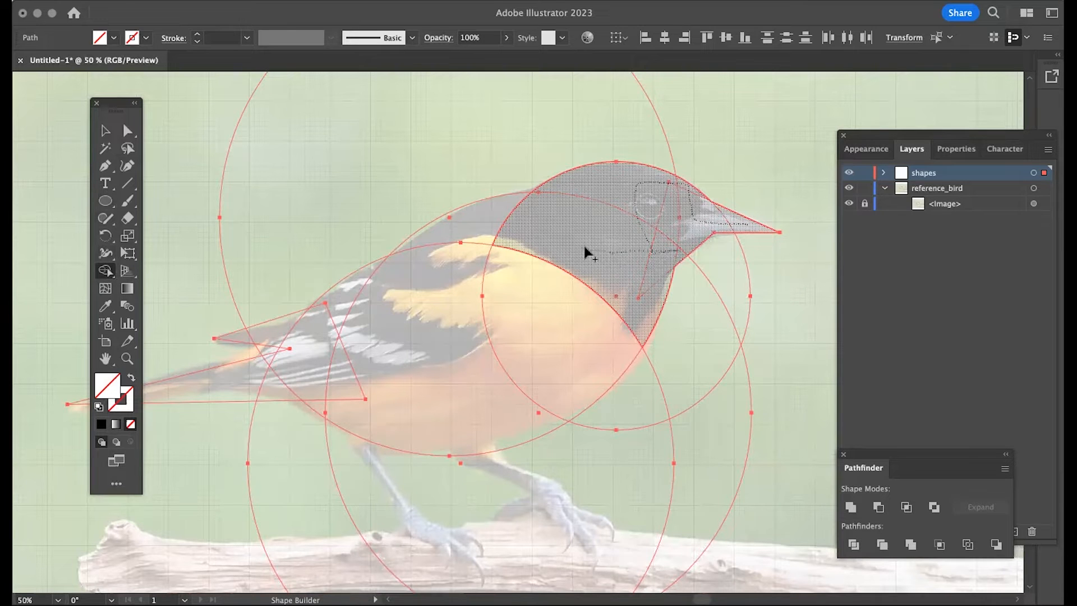
{"action": "mouse_move", "coordinate": [585, 248]}
{"action": "left_mouse_down"}
{"action": "mouse_move", "coordinate": [583, 230]}
{"action": "mouse_move", "coordinate": [495, 207]}
{"action": "mouse_move", "coordinate": [457, 245]}
{"action": "mouse_move", "coordinate": [279, 337]}
{"action": "mouse_move", "coordinate": [319, 403]}
{"action": "left_mouse_up"}
{"action": "left_click", "coordinate": [105, 130]}
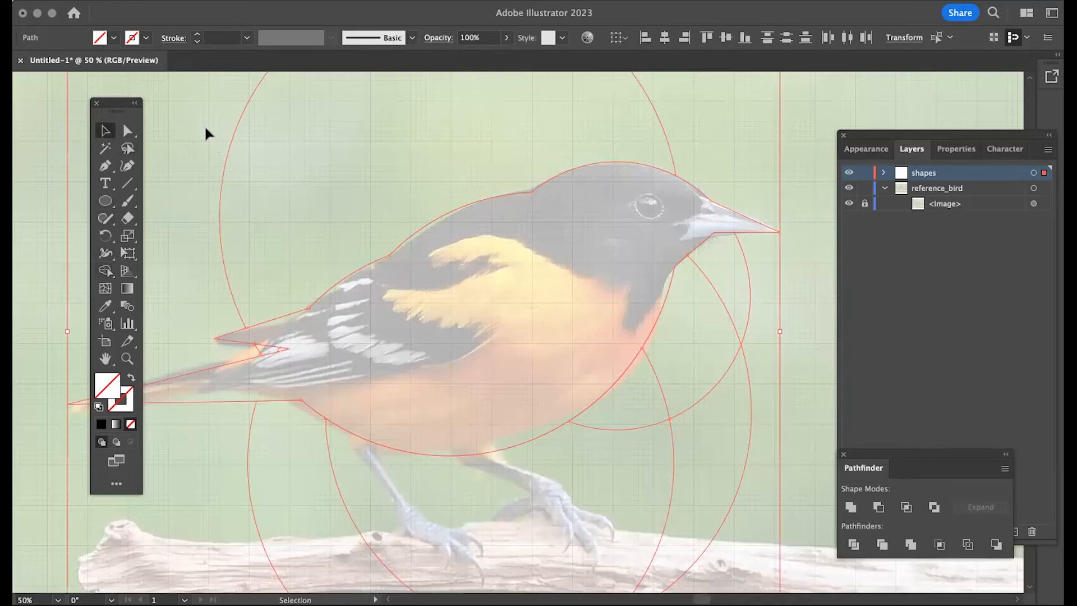
Delete leftover circle pieces around the merged bird outline from the shapes layer
{"action": "left_click", "coordinate": [163, 203]}
{"action": "key", "text": "super+a"}
{"action": "double_click", "coordinate": [748, 276]}
{"action": "left_click", "coordinate": [50, 79]}
{"action": "left_click", "coordinate": [884, 172]}
{"action": "left_click", "coordinate": [1034, 203]}
{"action": "key", "text": "Delete"}
{"action": "left_click", "coordinate": [1033, 188]}
{"action": "left_click", "coordinate": [1034, 218]}
{"action": "key", "text": "Delete"}
Fill the merged bird outline with solid black and deselect it
{"action": "left_click", "coordinate": [1033, 188]}
{"action": "left_click", "coordinate": [114, 37]}
{"action": "left_click", "coordinate": [51, 63]}
{"action": "left_click", "coordinate": [383, 93]}
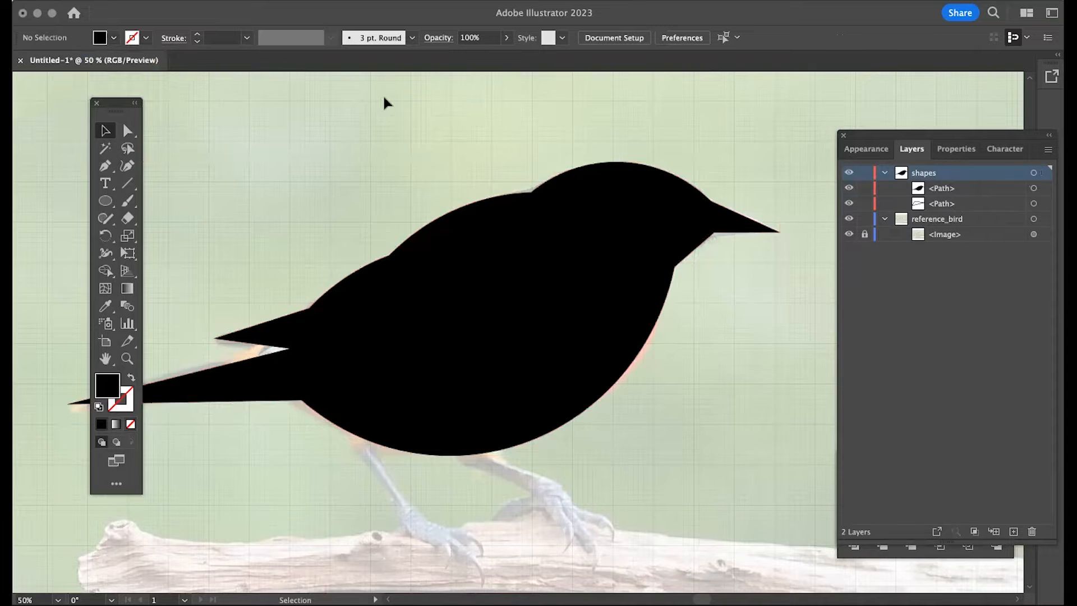
Hide the reference photo and select the black bird silhouette
{"action": "scroll", "coordinate": [384, 102], "scroll_direction": "left", "scroll_amount": 3}
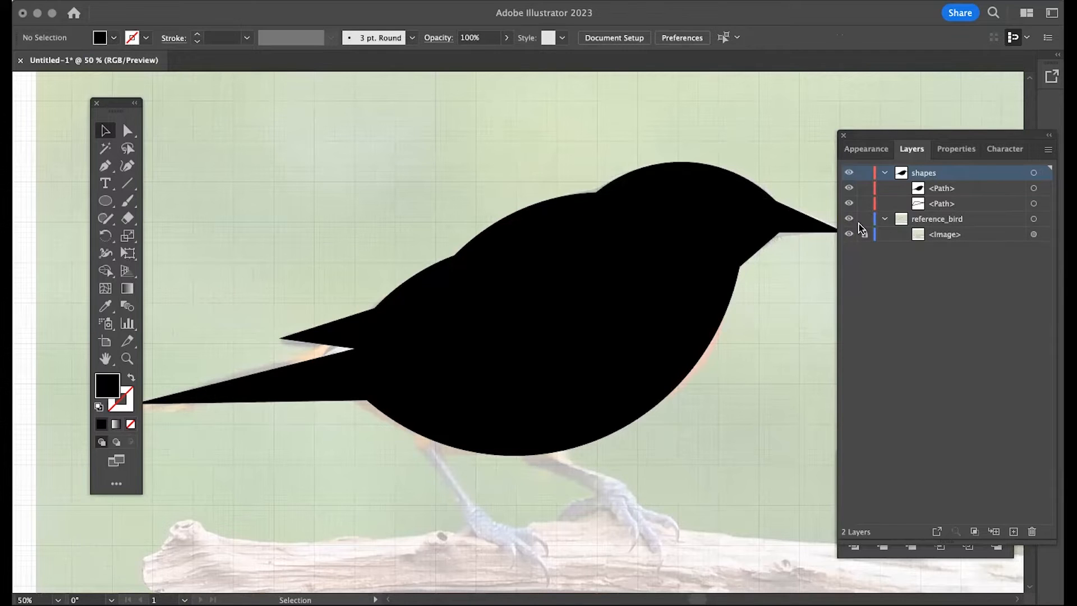
{"action": "left_click", "coordinate": [850, 235]}
{"action": "left_click", "coordinate": [599, 270]}
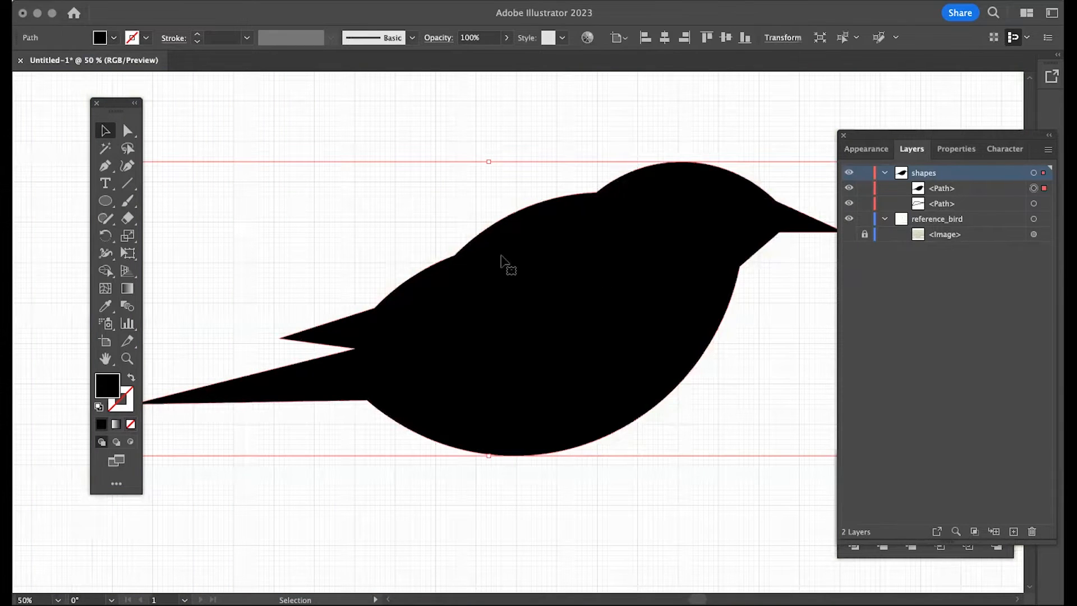
Convert the silhouette's nape and mid-back anchor points to corners with the Anchor Point tool
{"action": "left_click_drag", "start_coordinate": [105, 165], "coordinate": [142, 220]}
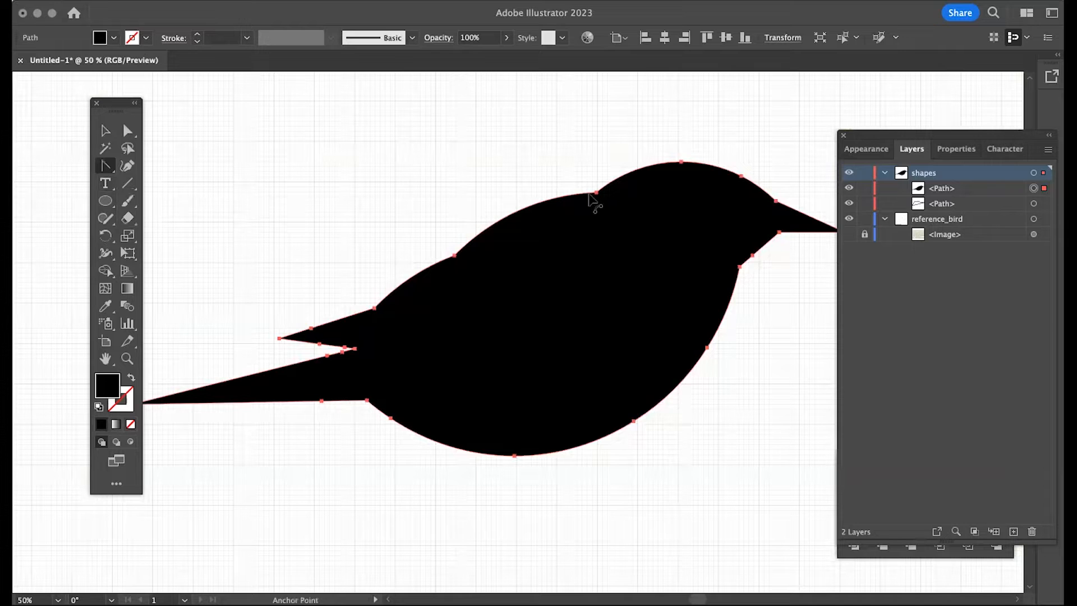
{"action": "left_click_drag", "start_coordinate": [596, 192], "coordinate": [588, 138]}
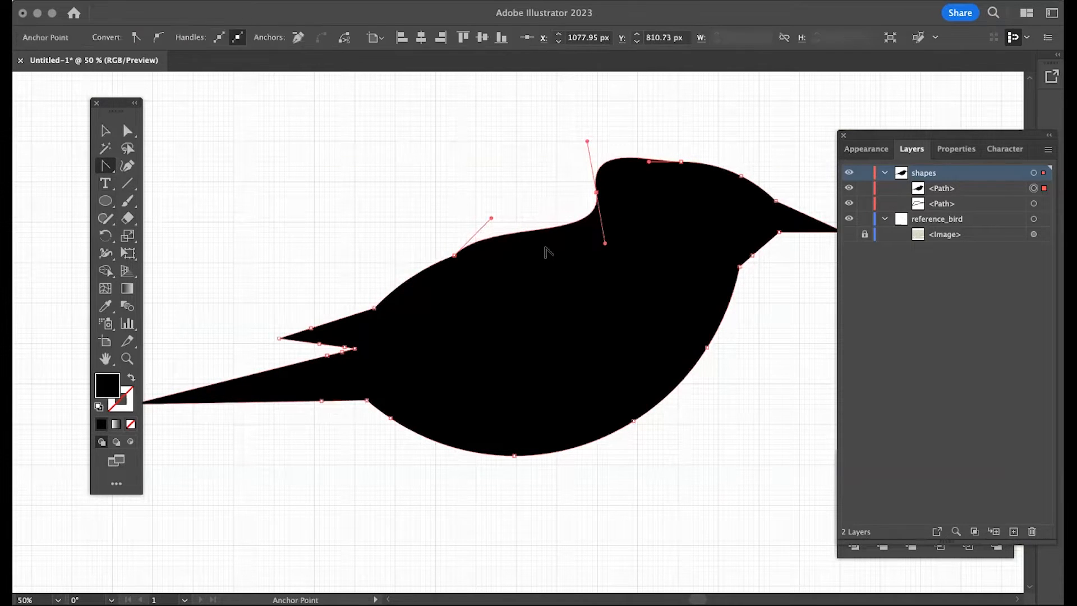
{"action": "key", "text": "super+z"}
{"action": "left_click", "coordinate": [597, 193]}
{"action": "left_click", "coordinate": [454, 256]}
Try deleting the extra anchor points around the wing notch, the tail underside and along the belly
{"action": "key", "text": "minus"}
{"action": "left_click", "coordinate": [343, 348]}
{"action": "left_click", "coordinate": [321, 400]}
{"action": "key", "text": "super+plus"}
{"action": "key", "text": "super+plus"}
{"action": "scroll", "coordinate": [281, 346], "scroll_direction": "right", "scroll_amount": 6}
{"action": "left_click", "coordinate": [530, 255]}
{"action": "key", "text": "super+minus"}
{"action": "key", "text": "super+minus"}
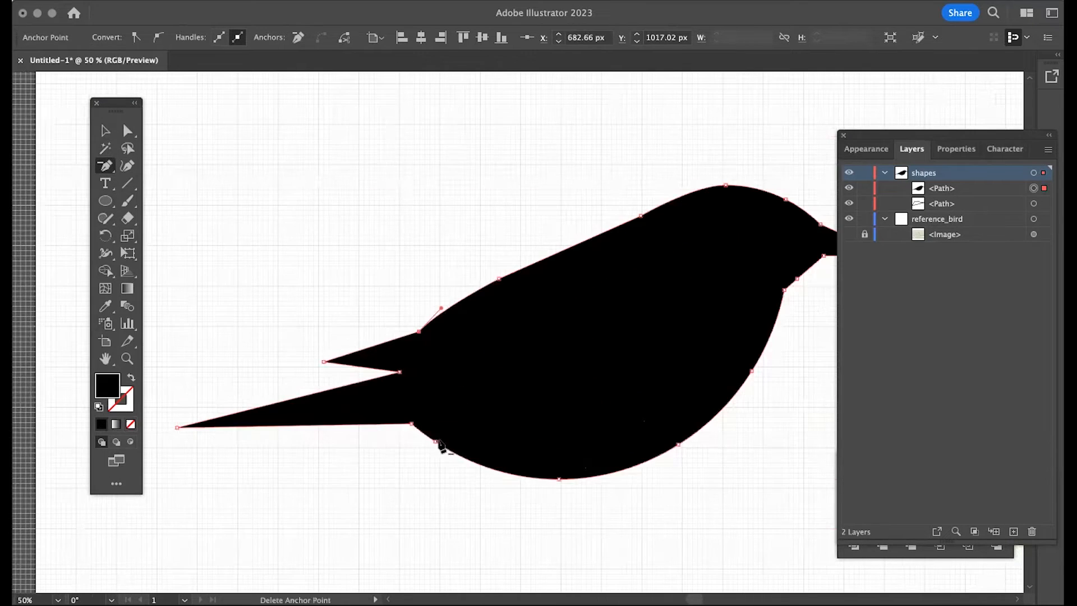
{"action": "left_click", "coordinate": [436, 441]}
{"action": "left_click", "coordinate": [559, 479]}
{"action": "left_click", "coordinate": [678, 444]}
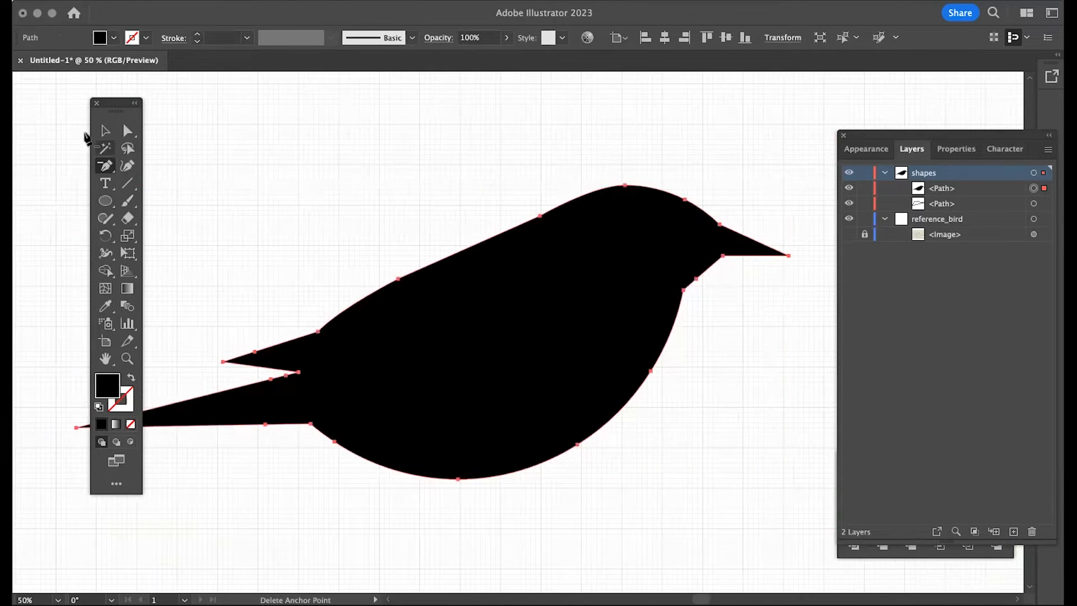
Show the reference photo again and reposition the edited silhouette over the photographed bird
{"action": "left_click", "coordinate": [848, 234]}
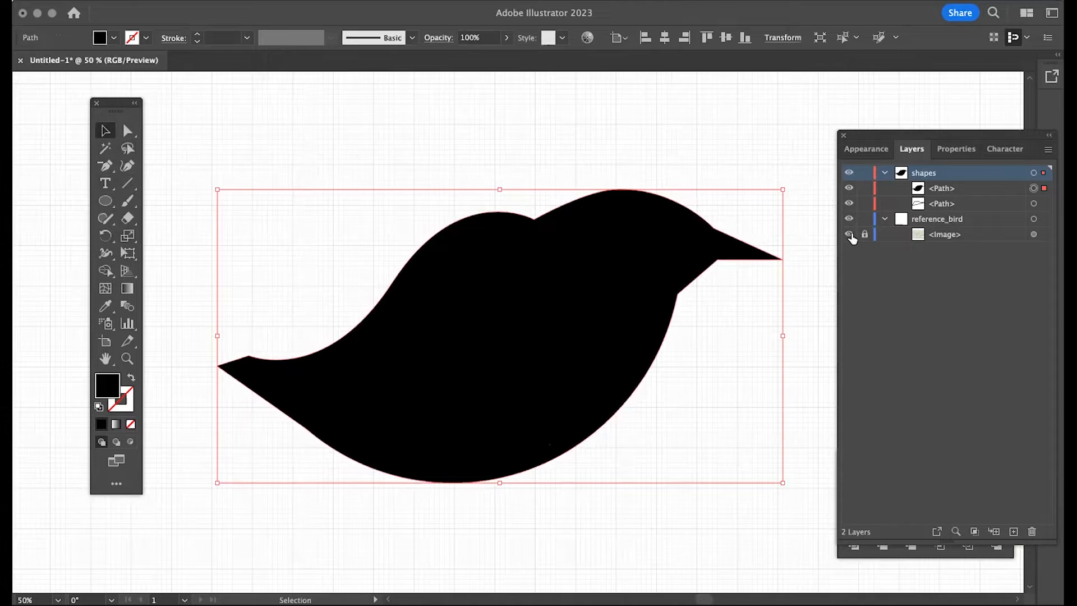
{"action": "left_click", "coordinate": [849, 234]}
{"action": "left_click_drag", "start_coordinate": [500, 325], "coordinate": [452, 315]}
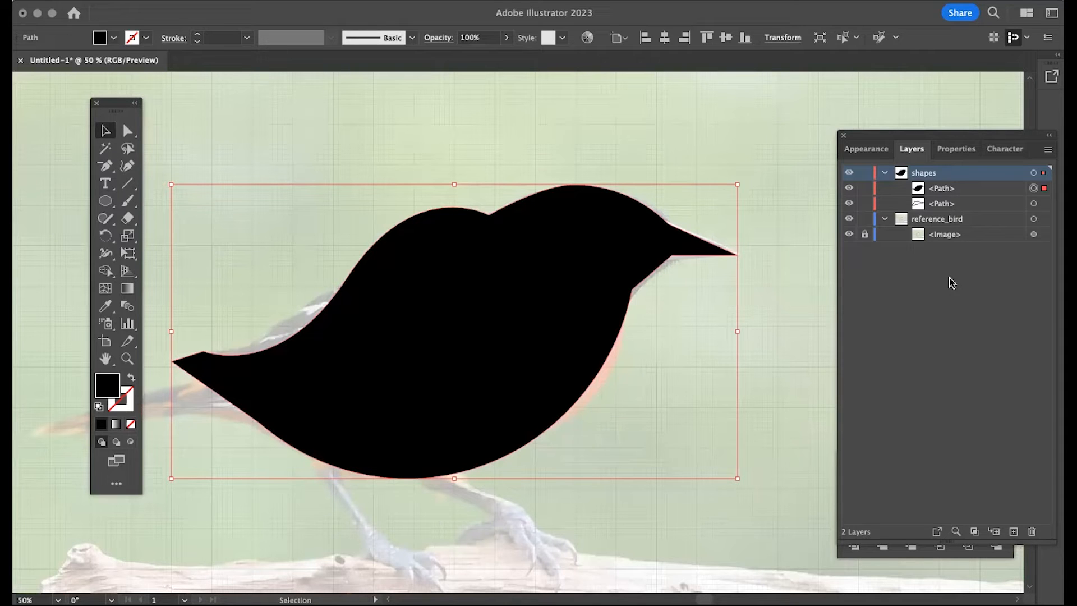
Unlock the reference image and delete the leftover path beneath the silhouette in the shapes layer
{"action": "left_click", "coordinate": [865, 235]}
{"action": "left_click", "coordinate": [1034, 203]}
{"action": "key", "text": "Delete"}
Swap the bird silhouette's fill and stroke to turn it into an unfilled outline over the photo
{"action": "left_click", "coordinate": [1034, 172]}
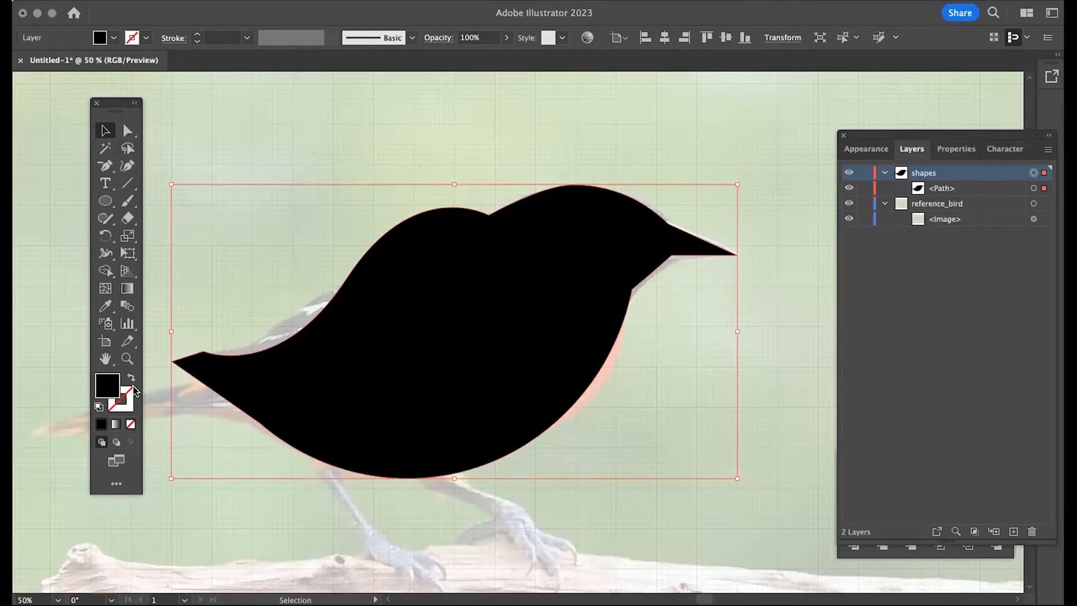
{"action": "left_click", "coordinate": [131, 378]}
{"action": "left_click", "coordinate": [216, 38]}
{"action": "scroll", "coordinate": [216, 37], "scroll_direction": "up", "scroll_amount": 20}
{"action": "left_click", "coordinate": [478, 159]}
{"action": "left_click_drag", "start_coordinate": [105, 166], "coordinate": [168, 165]}
{"action": "left_click", "coordinate": [105, 131]}
{"action": "left_click", "coordinate": [211, 355]}
Draw a small circle for the eye on the bird's head and change its fill color
{"action": "left_click", "coordinate": [101, 200]}
{"action": "left_click_drag", "start_coordinate": [607, 225], "coordinate": [622, 240]}
{"action": "left_click", "coordinate": [130, 378]}
{"action": "left_click", "coordinate": [99, 37]}
{"action": "left_click", "coordinate": [44, 62]}
{"action": "left_click", "coordinate": [105, 131]}
{"action": "left_click", "coordinate": [760, 265]}
Swap the bird outline back to a solid fill and hide the reference image
{"action": "left_click", "coordinate": [489, 214]}
{"action": "left_click", "coordinate": [130, 378]}
{"action": "left_click", "coordinate": [252, 180]}
{"action": "left_click", "coordinate": [849, 218]}
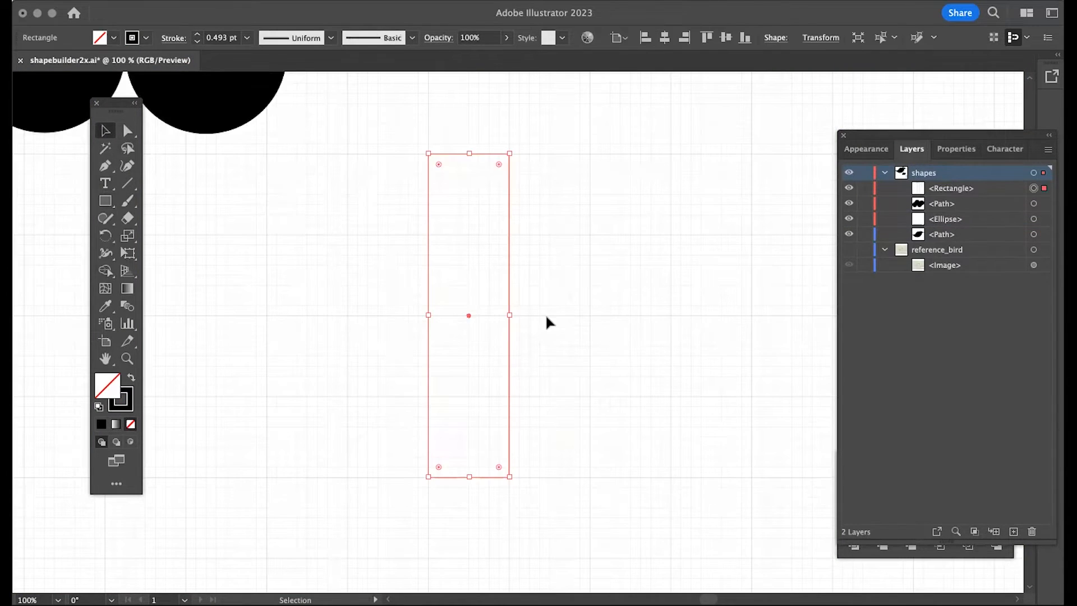
Duplicate the tall narrow rectangle and place the copy to its right, leaving a gap one rectangle wide
{"action": "mouse_move", "coordinate": [508, 314]}
{"action": "left_mouse_down"}
{"action": "mouse_move", "coordinate": [459, 313]}
{"action": "mouse_move", "coordinate": [510, 315]}
{"action": "left_mouse_up"}
{"action": "left_click", "coordinate": [406, 244]}
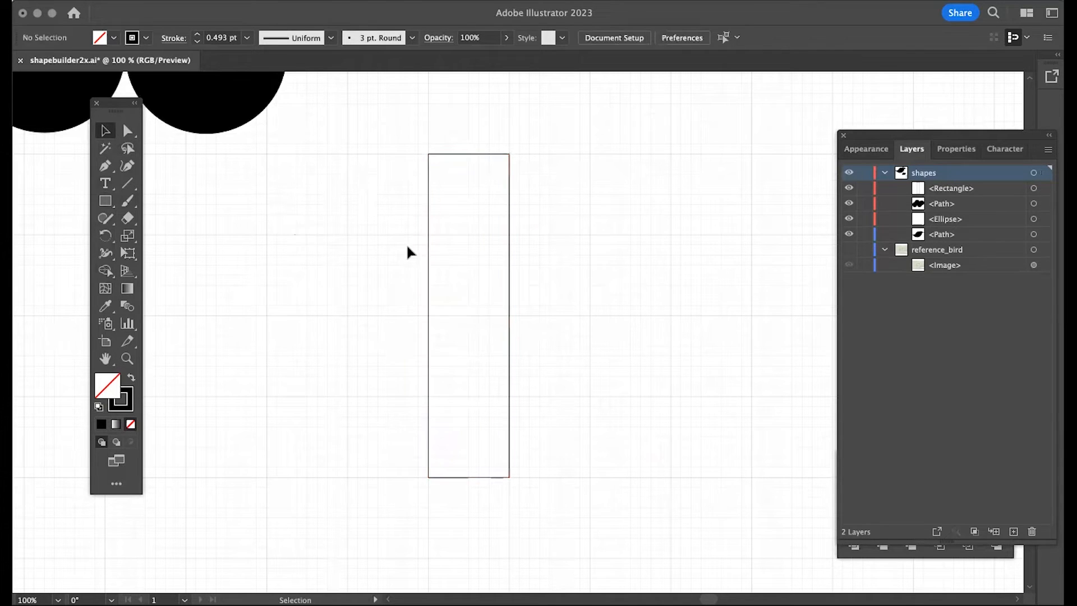
{"action": "left_click", "coordinate": [430, 252]}
{"action": "key", "text": "super+c"}
{"action": "key", "text": "super+f"}
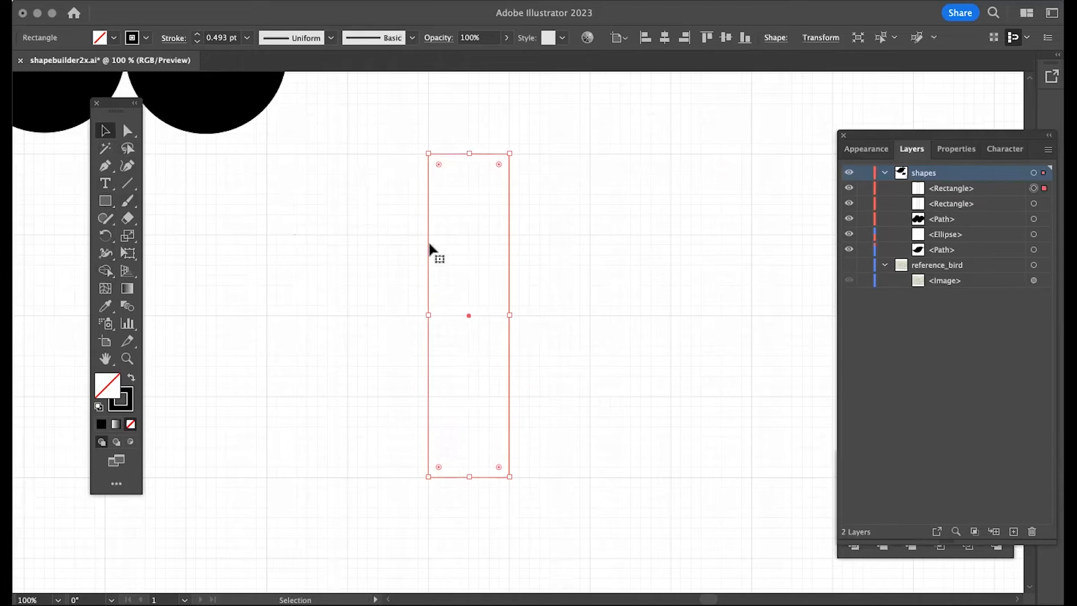
{"action": "left_click", "coordinate": [422, 252]}
{"action": "left_click_drag", "start_coordinate": [430, 253], "coordinate": [592, 262]}
Draw an unfilled circle centred between the rectangles' top edges and spanning their outer sides
{"action": "scroll", "coordinate": [416, 305], "scroll_direction": "right", "scroll_amount": 5}
{"action": "left_click", "coordinate": [106, 202]}
{"action": "left_click_drag", "start_coordinate": [105, 202], "coordinate": [180, 235]}
{"action": "scroll", "coordinate": [486, 263], "scroll_direction": "up", "scroll_amount": 5}
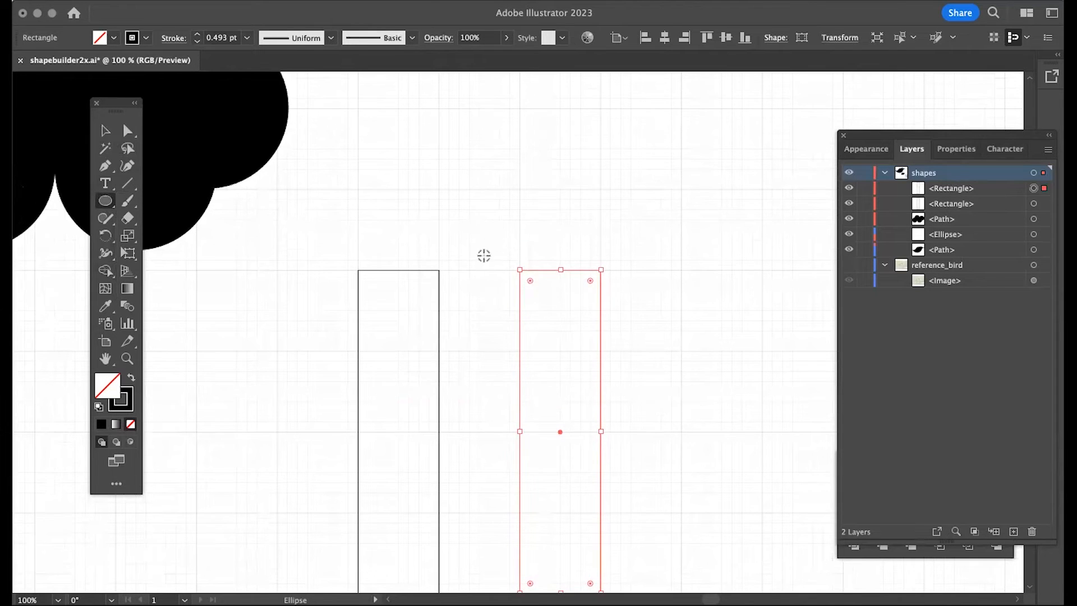
{"action": "left_click_drag", "start_coordinate": [478, 270], "coordinate": [596, 332]}
{"action": "left_click", "coordinate": [105, 131]}
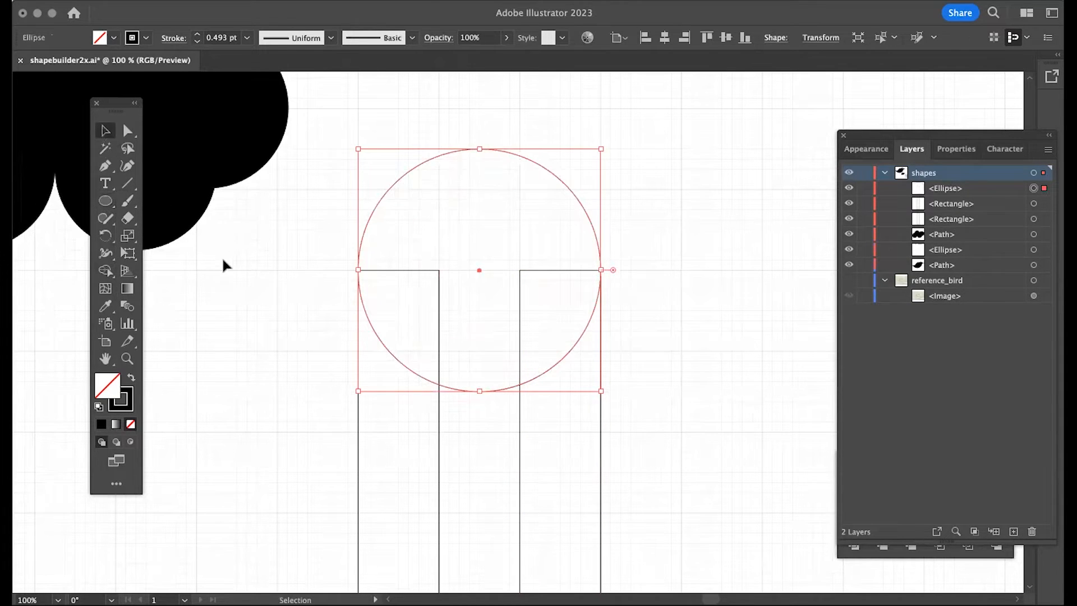
Move the circle down slightly and shorten both rectangles from the top until their upper edges meet its horizontal centre
{"action": "left_click", "coordinate": [271, 295]}
{"action": "left_click_drag", "start_coordinate": [456, 151], "coordinate": [457, 191]}
{"action": "left_click_drag", "start_coordinate": [305, 443], "coordinate": [623, 515]}
{"action": "left_click_drag", "start_coordinate": [481, 272], "coordinate": [481, 313]}
{"action": "left_click", "coordinate": [608, 344]}
{"action": "scroll", "coordinate": [609, 337], "scroll_direction": "down", "scroll_amount": 3}
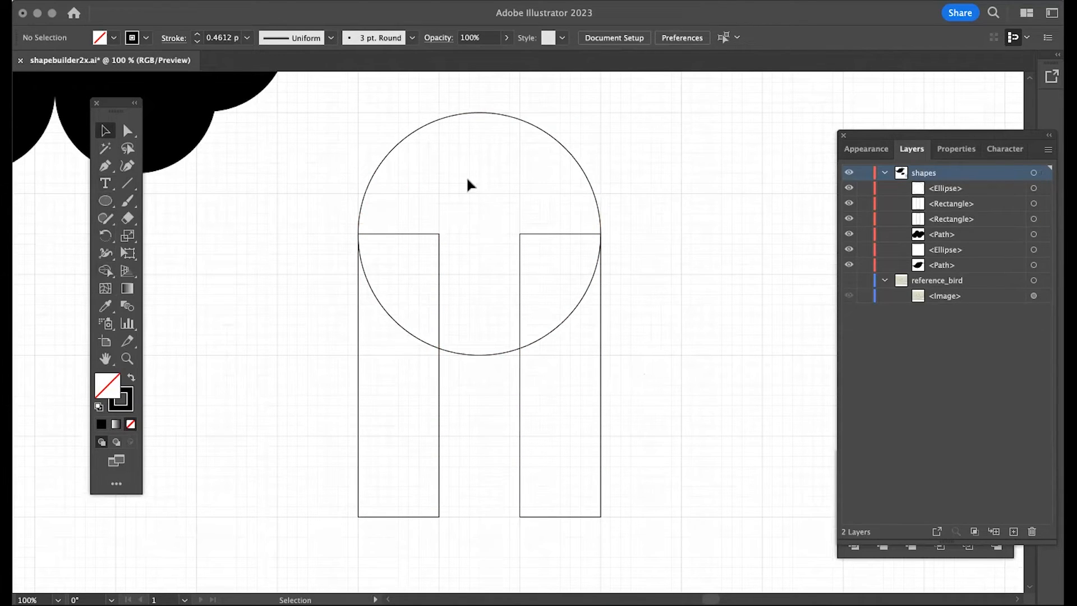
Duplicate the circle straight down so the copy's centre lies level with the rectangles' bottom edges
{"action": "left_click", "coordinate": [458, 114]}
{"action": "key", "text": "super+c"}
{"action": "key", "text": "super+f"}
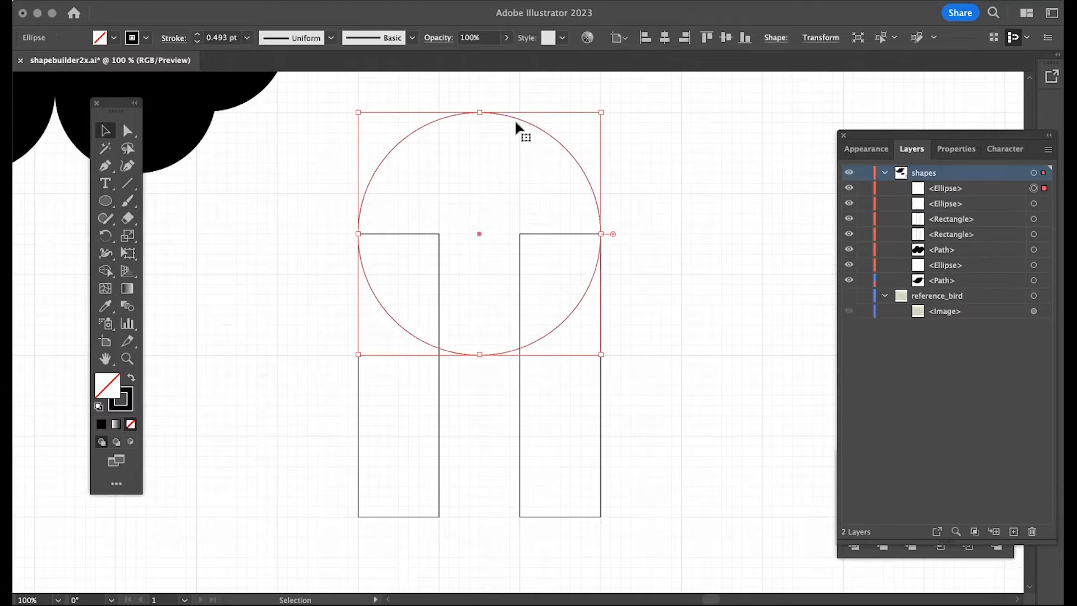
{"action": "left_click_drag", "start_coordinate": [520, 116], "coordinate": [521, 403]}
{"action": "left_click", "coordinate": [607, 486]}
Check the alignment of the lower circle with the bottom corners of the right rectangle
{"action": "left_click", "coordinate": [601, 506]}
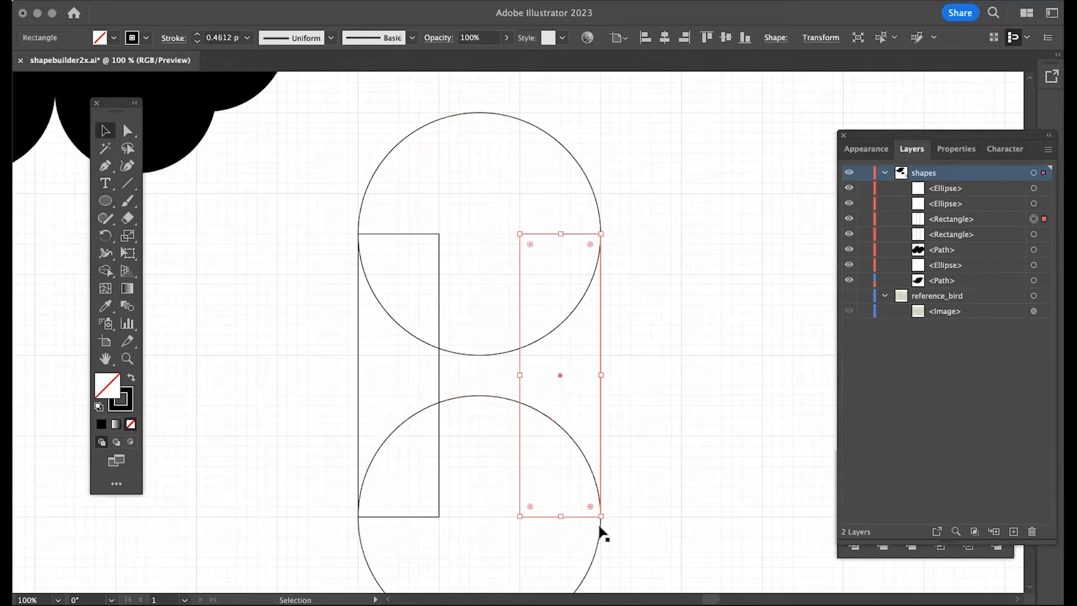
{"action": "scroll", "coordinate": [602, 533], "scroll_direction": "down", "scroll_amount": 3}
{"action": "left_click", "coordinate": [661, 430]}
{"action": "left_click", "coordinate": [601, 451]}
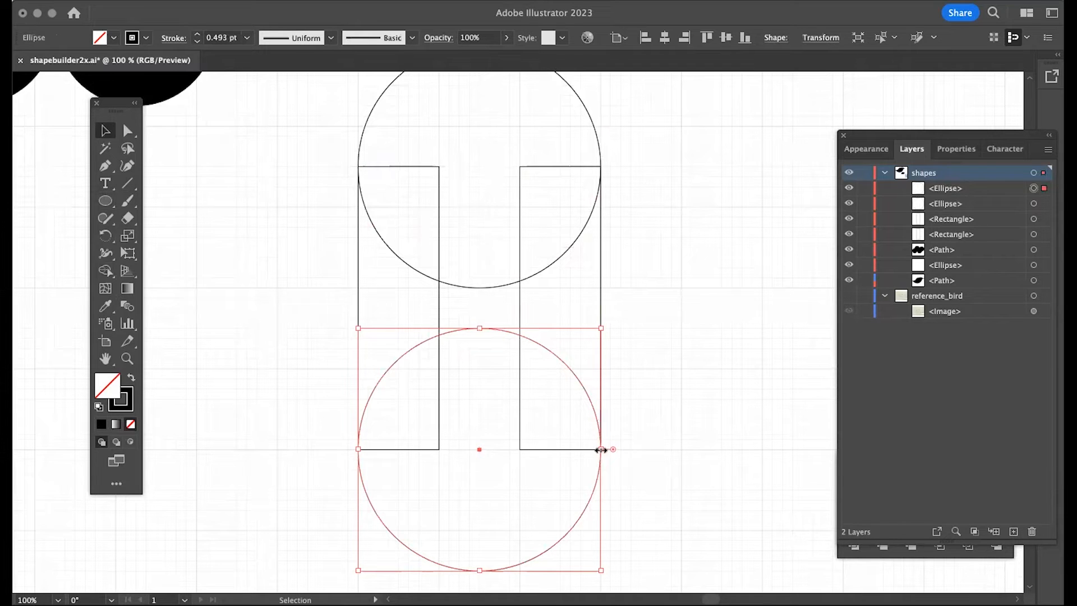
{"action": "left_click", "coordinate": [551, 449]}
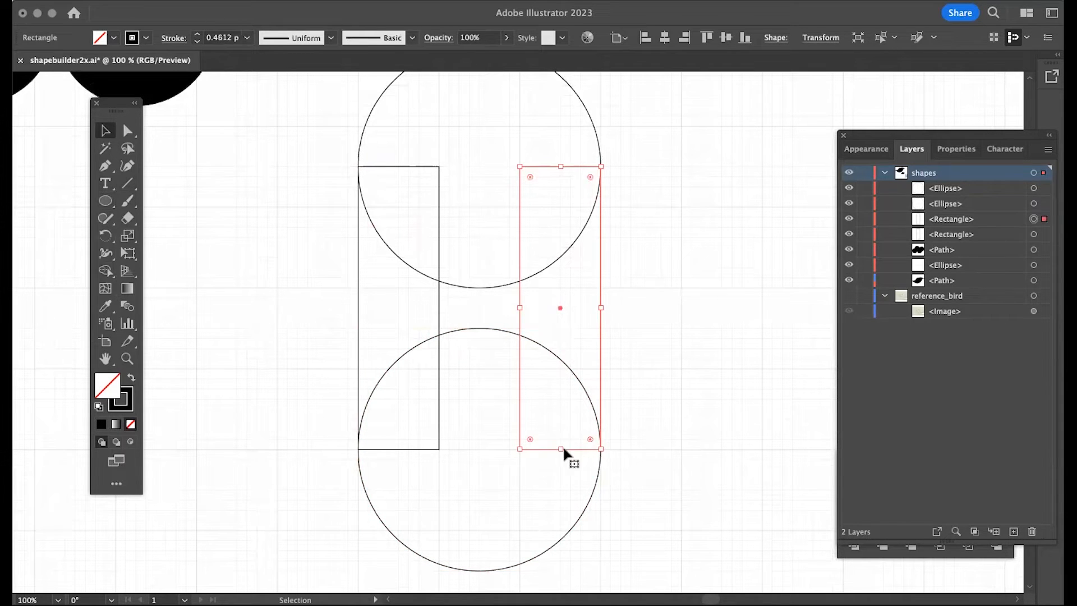
{"action": "left_click", "coordinate": [671, 256]}
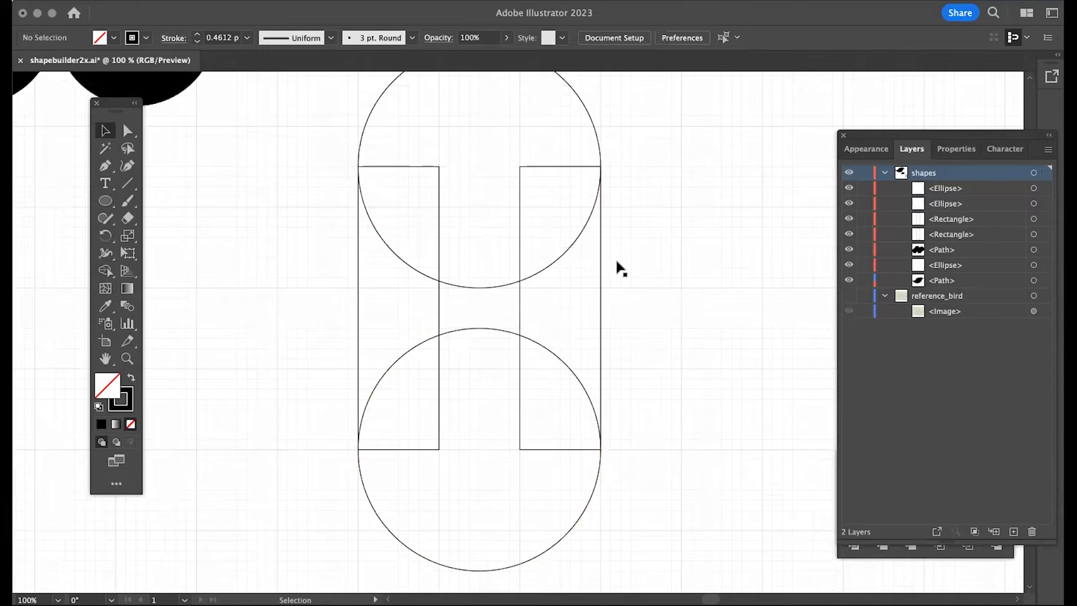
Duplicate the upper circle to the left, vertically centred, with its right side touching the left rectangle's inner edge
{"action": "scroll", "coordinate": [670, 264], "scroll_direction": "up", "scroll_amount": 2}
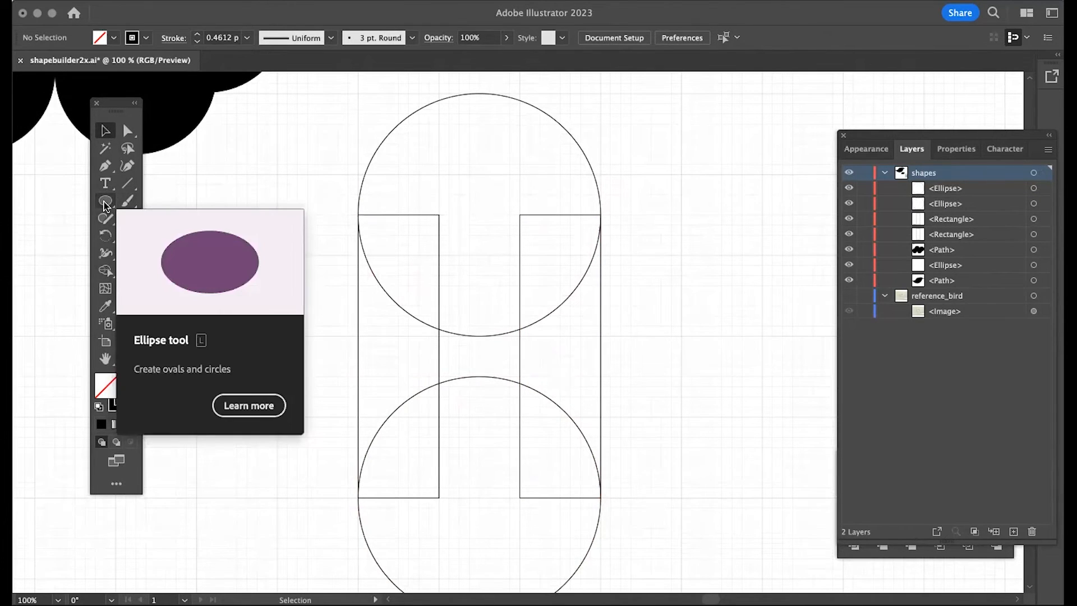
{"action": "left_click_drag", "start_coordinate": [105, 206], "coordinate": [204, 233]}
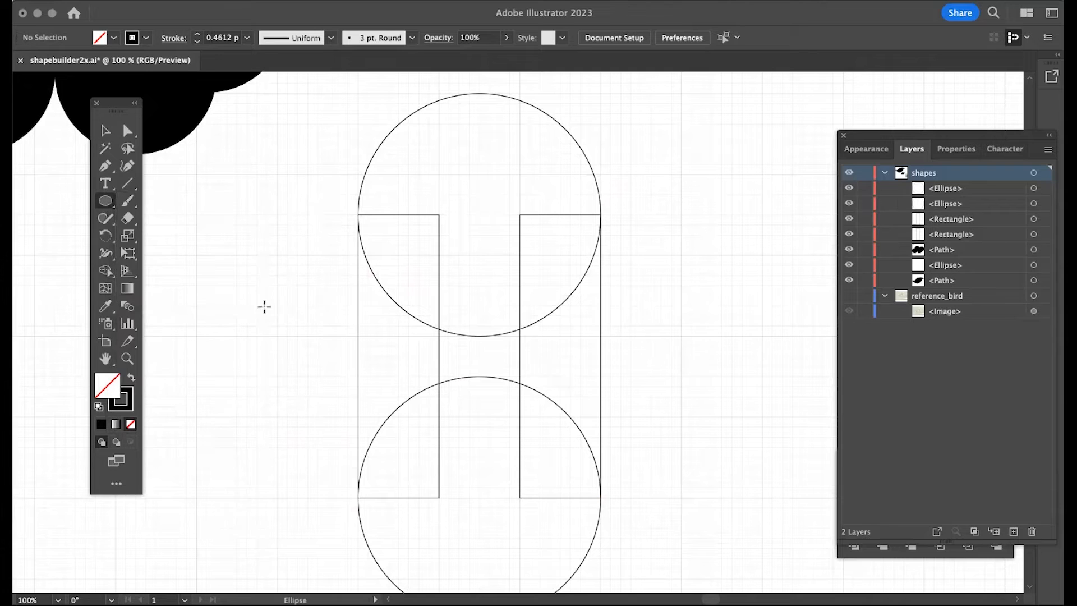
{"action": "left_click", "coordinate": [105, 130]}
{"action": "left_click_drag", "start_coordinate": [373, 156], "coordinate": [209, 297]}
{"action": "left_click", "coordinate": [359, 359]}
{"action": "left_click", "coordinate": [235, 265]}
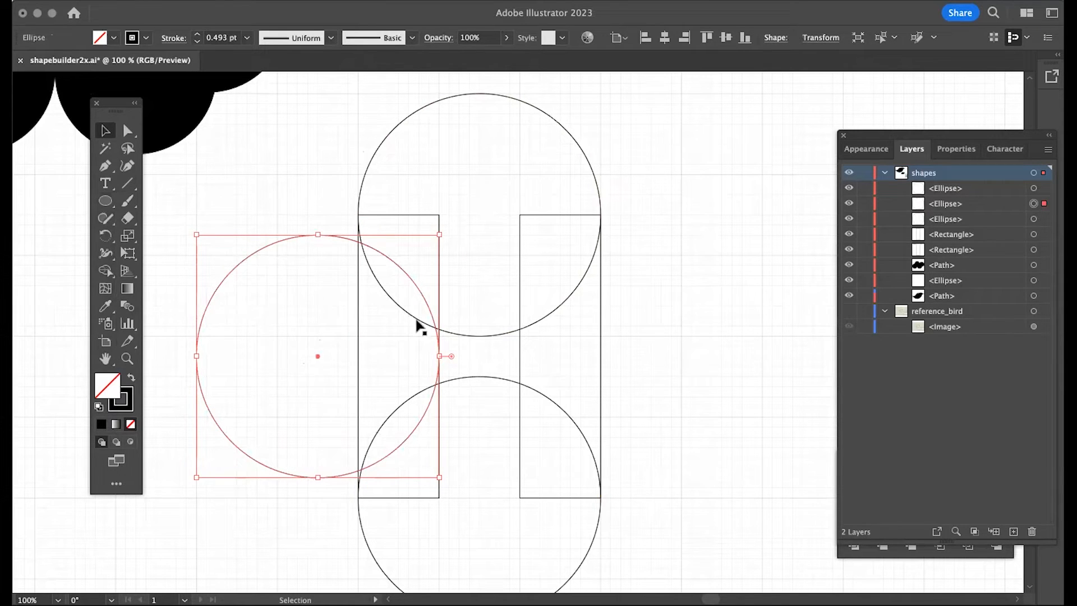
Duplicate the left circle to the right side, mirroring its position against the right rectangle's inner edge and vertical centre
{"action": "left_click_drag", "start_coordinate": [439, 343], "coordinate": [763, 352]}
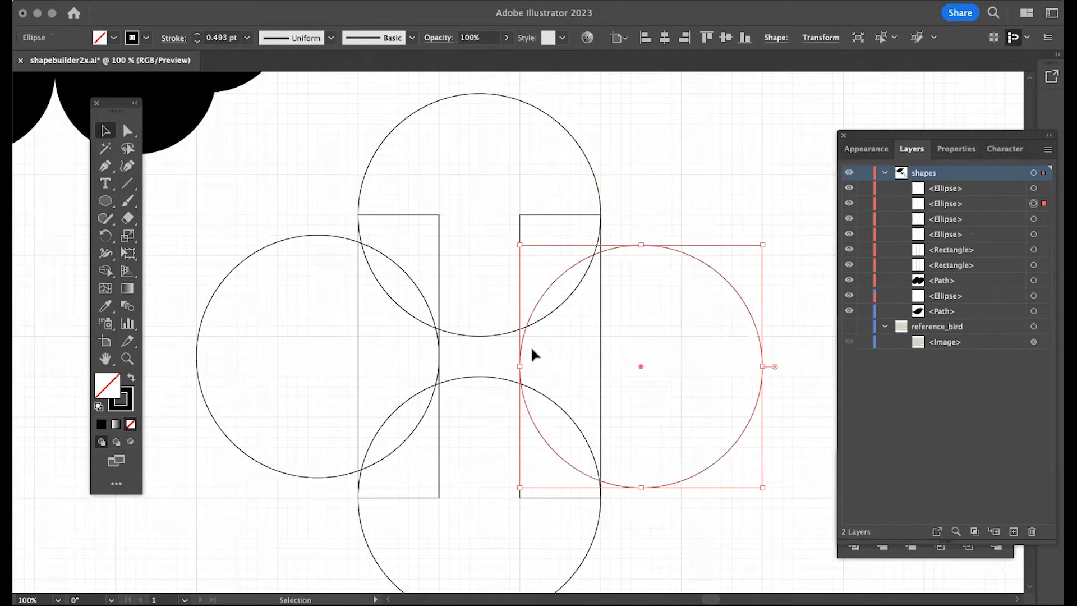
{"action": "left_click", "coordinate": [599, 352]}
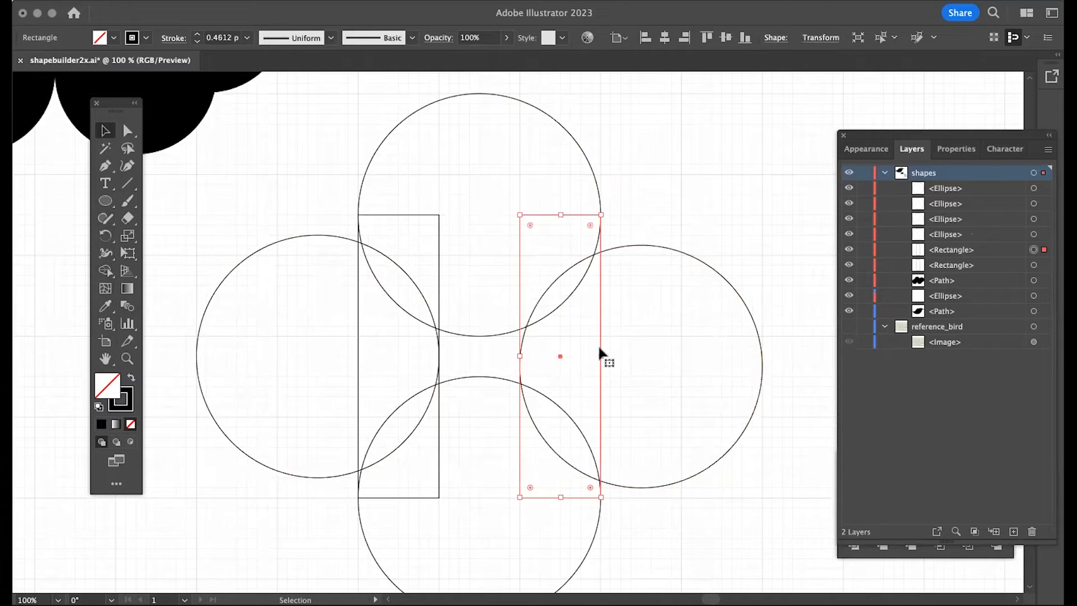
{"action": "left_click_drag", "start_coordinate": [758, 340], "coordinate": [758, 325]}
{"action": "left_click", "coordinate": [600, 353]}
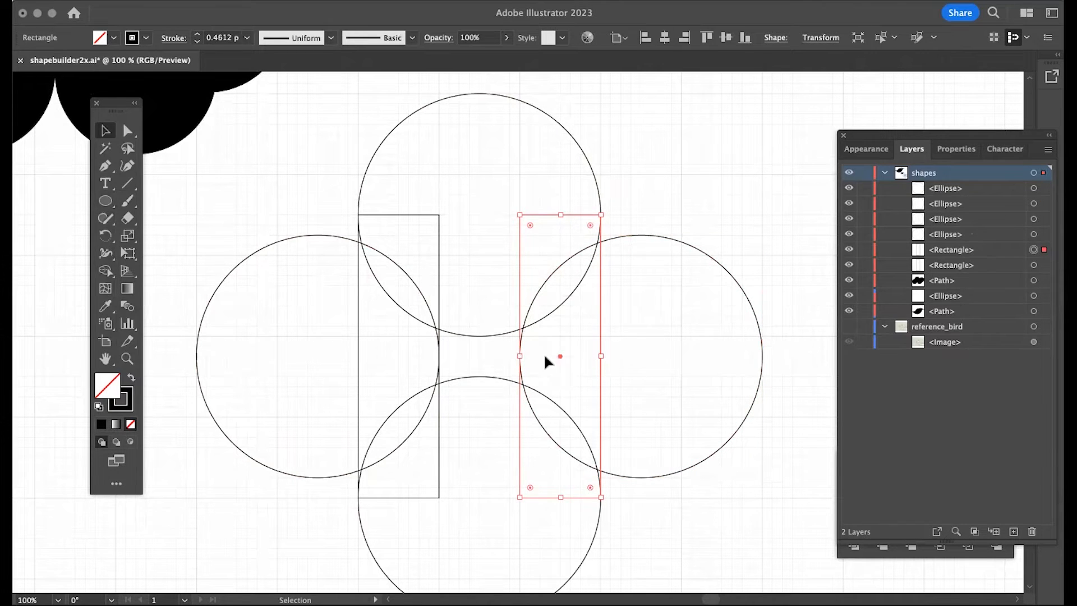
{"action": "left_click", "coordinate": [648, 478]}
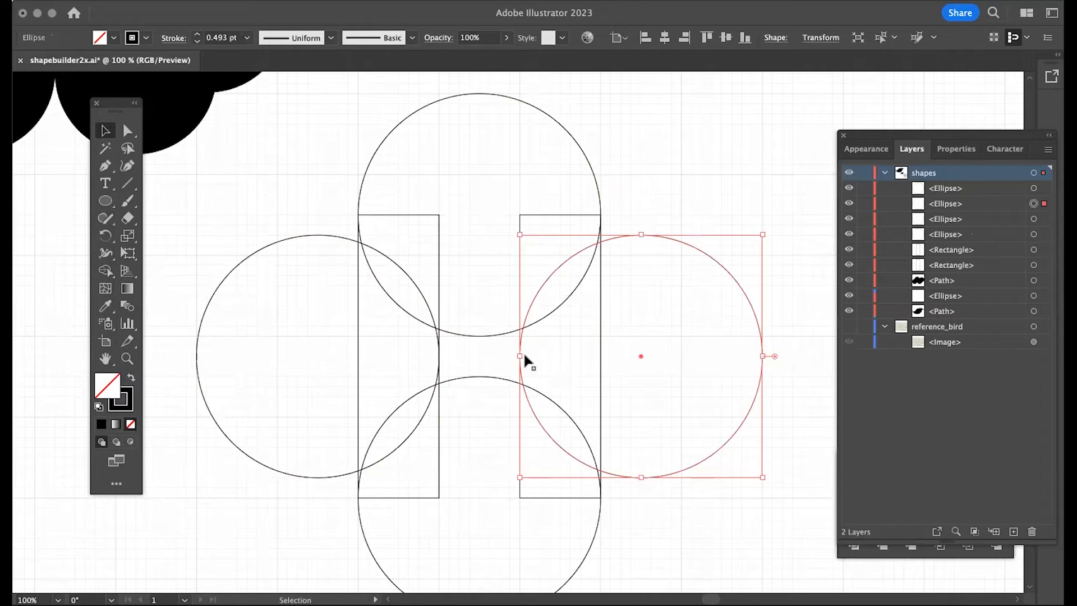
{"action": "left_click", "coordinate": [694, 160]}
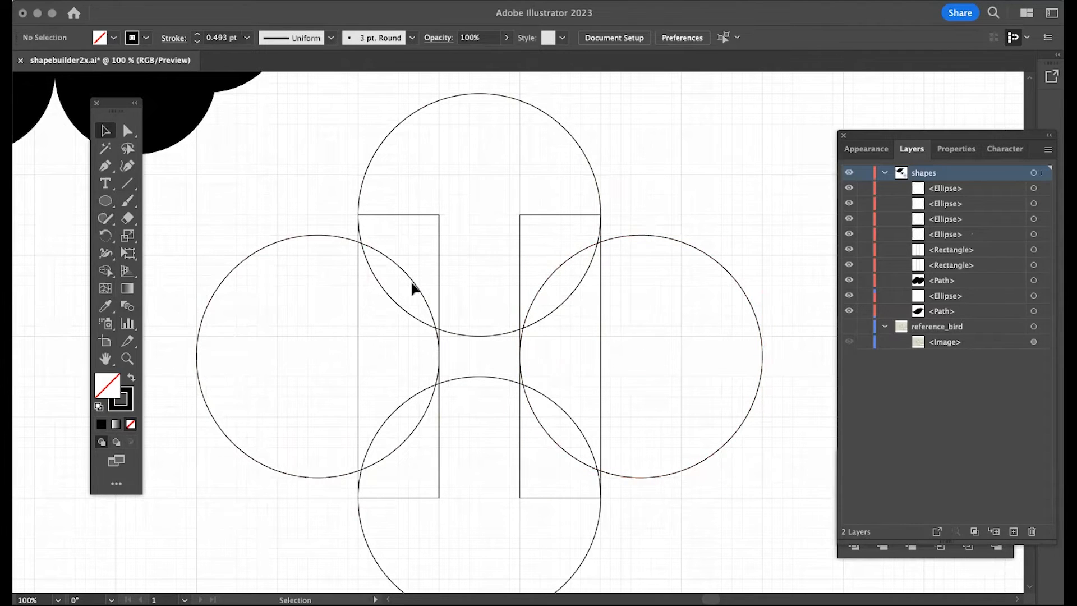
Select the four circles and two rectangles and merge both rectangles and the bridge between them into an H shape with Shape Builder
{"action": "left_click_drag", "start_coordinate": [312, 180], "coordinate": [718, 545]}
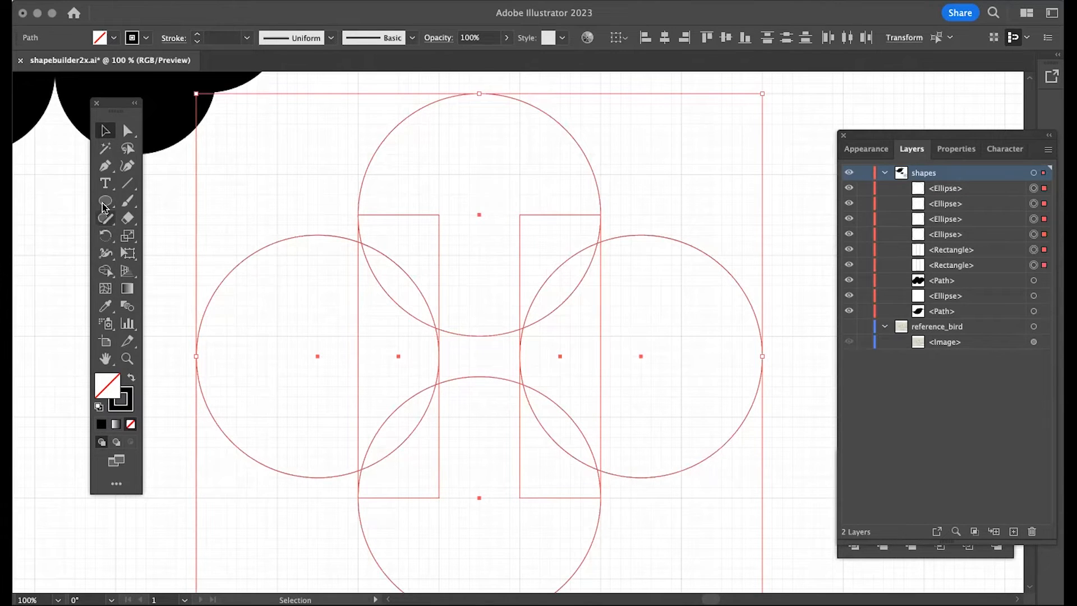
{"action": "left_click", "coordinate": [106, 271]}
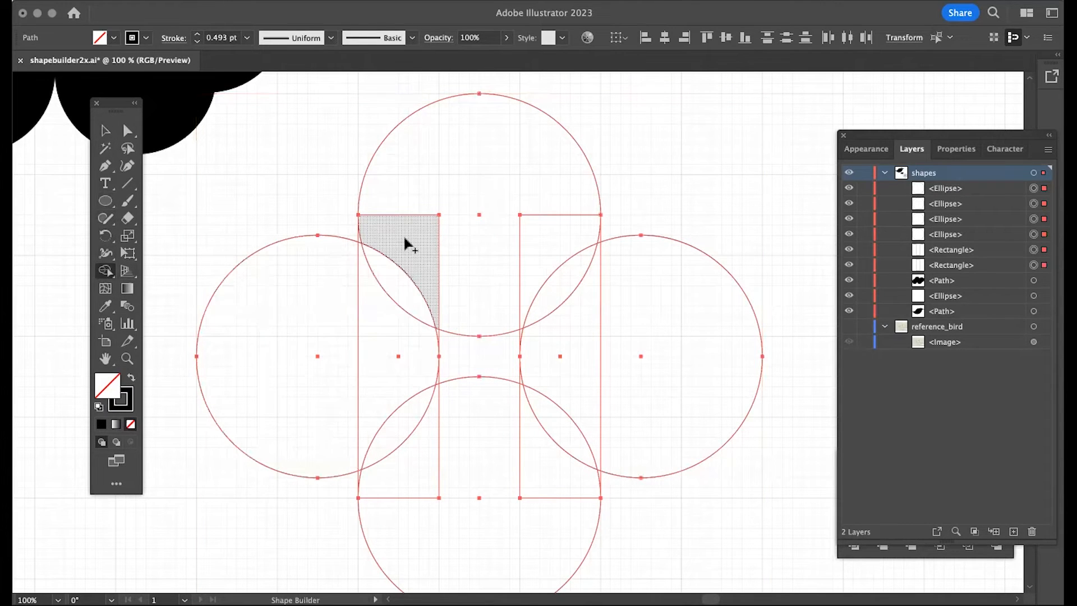
{"action": "mouse_move", "coordinate": [412, 236]}
{"action": "left_mouse_down"}
{"action": "mouse_move", "coordinate": [387, 306]}
{"action": "mouse_move", "coordinate": [408, 459]}
{"action": "left_mouse_up"}
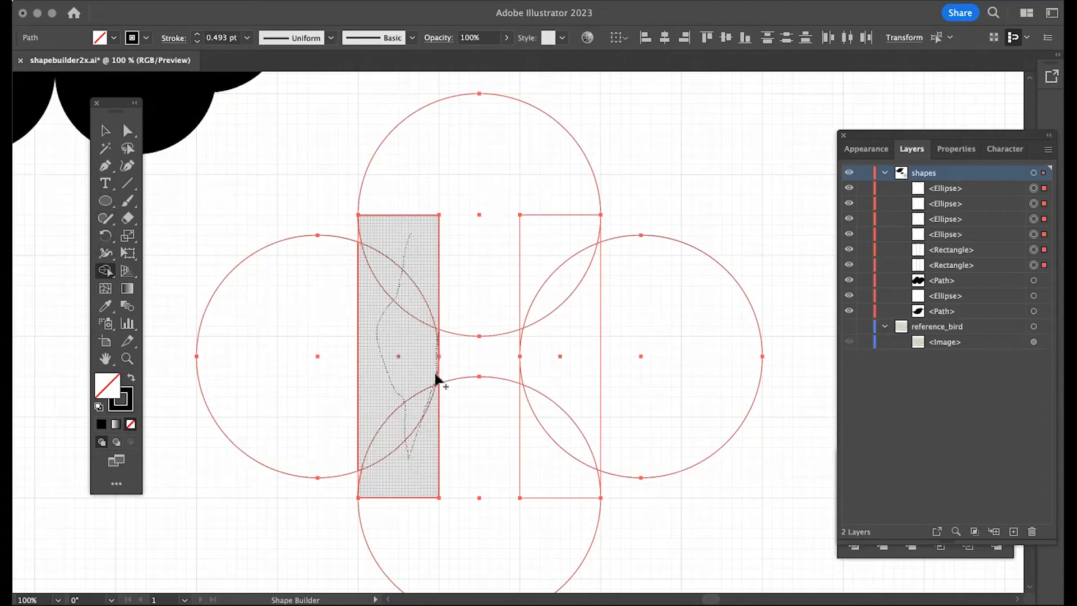
{"action": "left_click_drag", "start_coordinate": [438, 384], "coordinate": [457, 368]}
{"action": "mouse_move", "coordinate": [527, 358]}
{"action": "left_mouse_down"}
{"action": "mouse_move", "coordinate": [523, 333]}
{"action": "mouse_move", "coordinate": [548, 341]}
{"action": "mouse_move", "coordinate": [562, 281]}
{"action": "mouse_move", "coordinate": [545, 245]}
{"action": "left_mouse_up"}
{"action": "left_click_drag", "start_coordinate": [556, 385], "coordinate": [537, 450]}
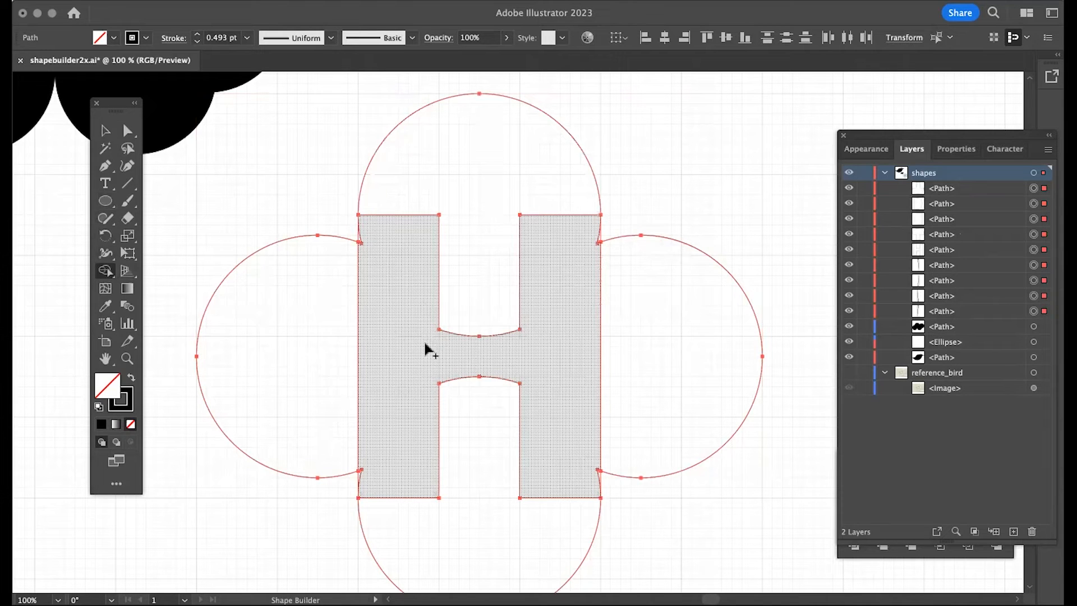
Absorb the leftover slivers along the H's outer edges into it, and undo all the merges that formed the H
{"action": "left_click_drag", "start_coordinate": [369, 426], "coordinate": [361, 475]}
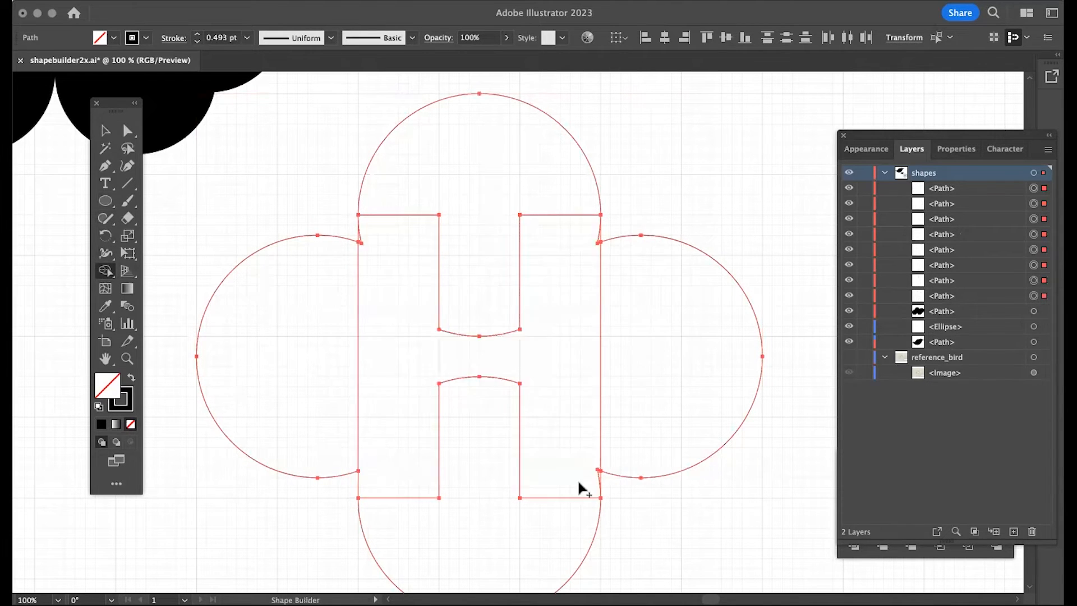
{"action": "mouse_move", "coordinate": [599, 480]}
{"action": "left_mouse_down"}
{"action": "mouse_move", "coordinate": [578, 254]}
{"action": "mouse_move", "coordinate": [600, 242]}
{"action": "left_mouse_up"}
{"action": "left_click_drag", "start_coordinate": [385, 284], "coordinate": [362, 245]}
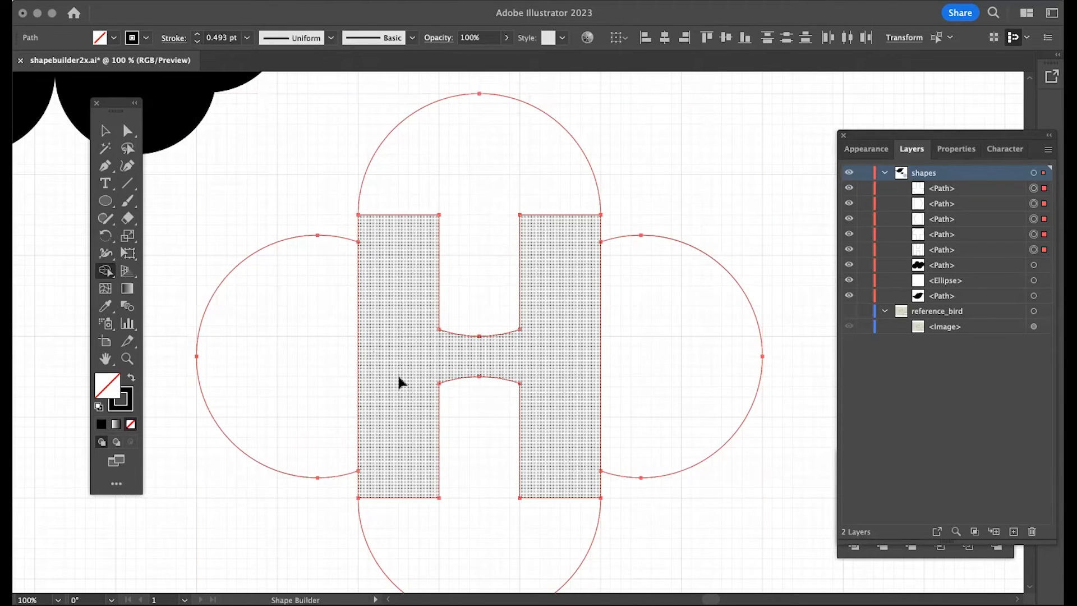
{"action": "key", "text": "super+z"}
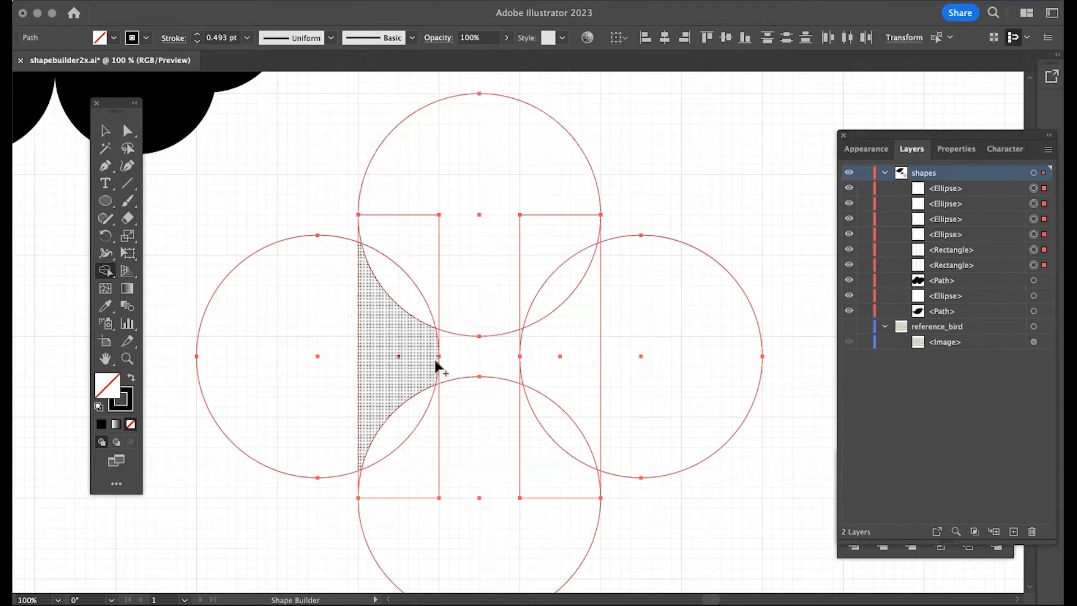
Try merging the side circles' inner caps and the bridge between them into one central shape, and undo the merges
{"action": "left_click_drag", "start_coordinate": [392, 289], "coordinate": [365, 270]}
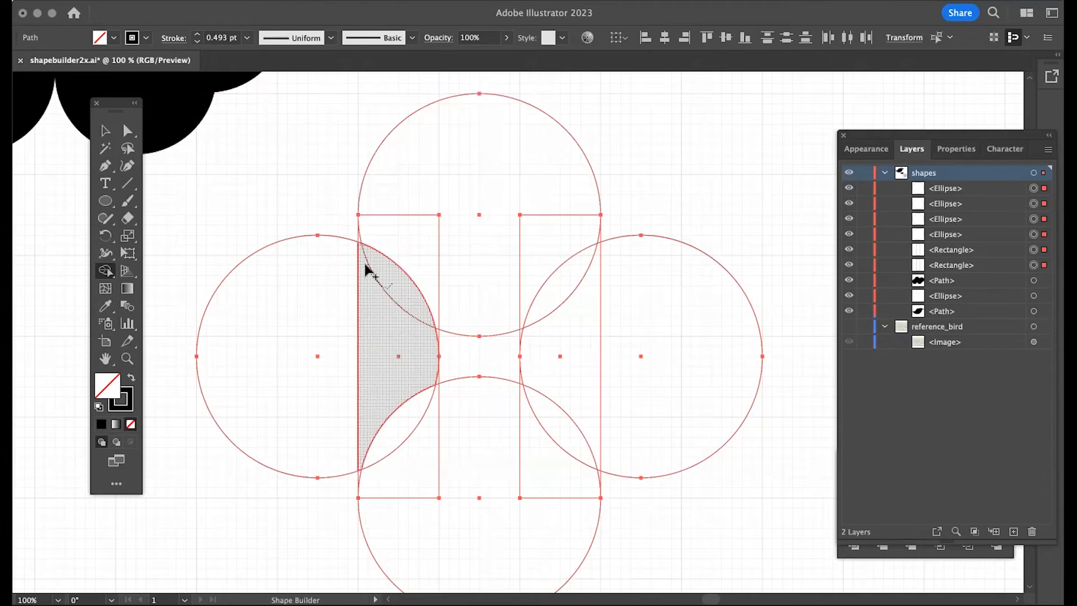
{"action": "mouse_move", "coordinate": [430, 340]}
{"action": "left_mouse_down"}
{"action": "mouse_move", "coordinate": [437, 380]}
{"action": "mouse_move", "coordinate": [455, 364]}
{"action": "mouse_move", "coordinate": [533, 353]}
{"action": "left_mouse_up"}
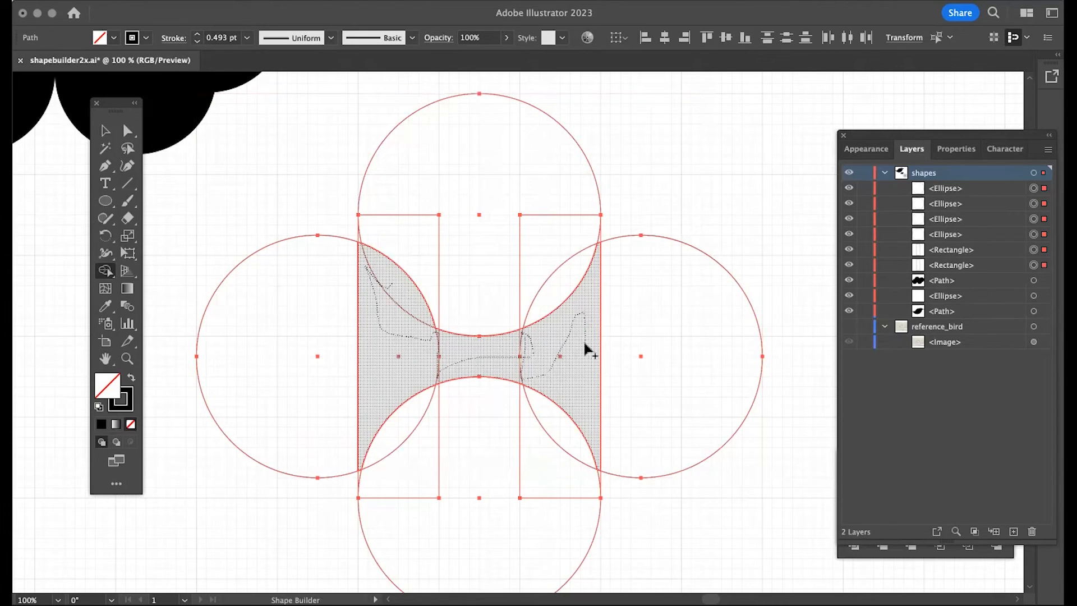
{"action": "left_click_drag", "start_coordinate": [582, 346], "coordinate": [562, 296]}
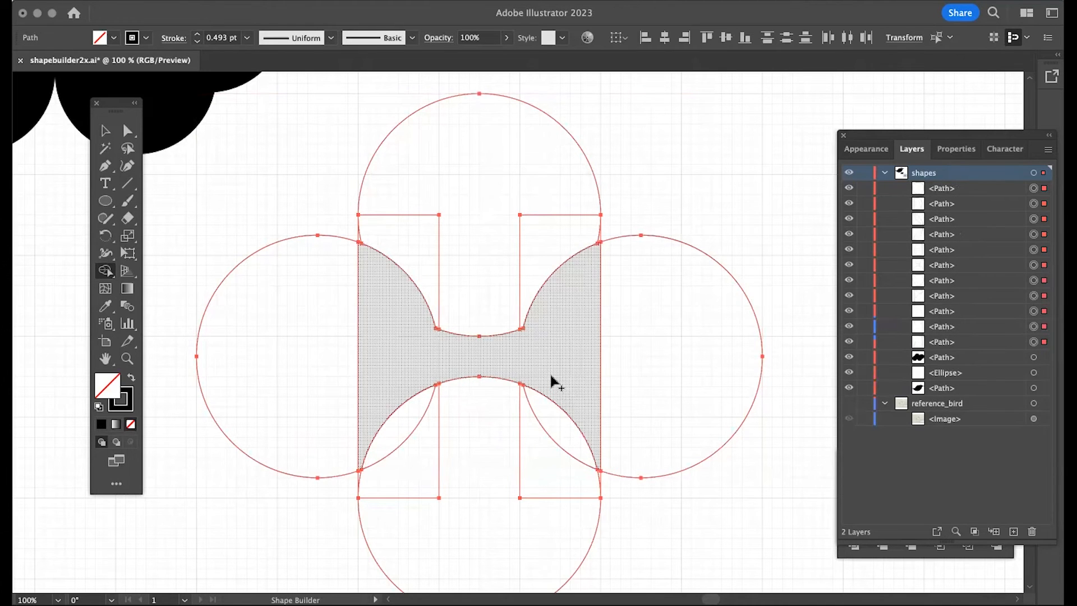
{"action": "mouse_move", "coordinate": [399, 377]}
{"action": "left_mouse_down"}
{"action": "mouse_move", "coordinate": [404, 414]}
{"action": "mouse_move", "coordinate": [558, 380]}
{"action": "mouse_move", "coordinate": [562, 417]}
{"action": "mouse_move", "coordinate": [563, 396]}
{"action": "left_mouse_up"}
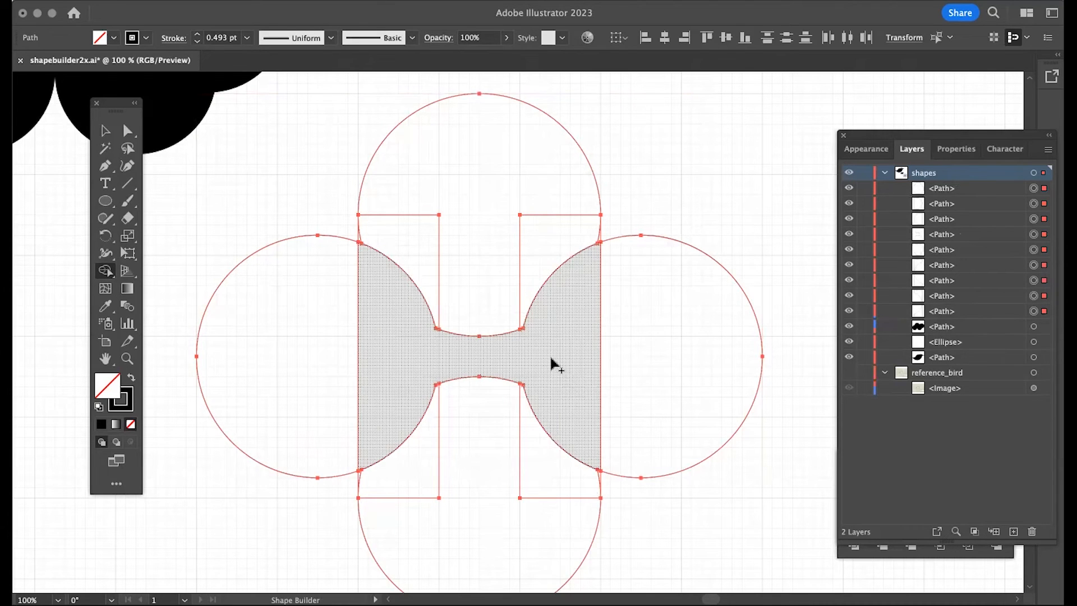
{"action": "key", "text": "super+z"}
{"action": "key", "text": "super+z"}
{"action": "key", "text": "super+z"}
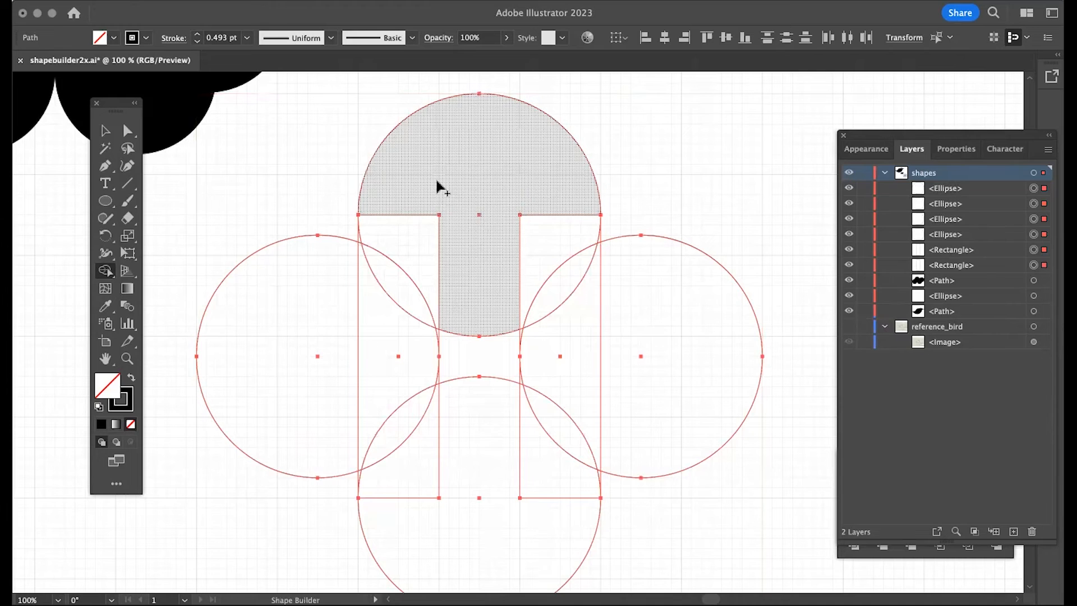
Try building shapes from the T-shaped parts of the upper and lower circles and the left rectangle's sections, and undo the merges
{"action": "mouse_move", "coordinate": [445, 147]}
{"action": "left_mouse_down"}
{"action": "mouse_move", "coordinate": [484, 220]}
{"action": "mouse_move", "coordinate": [470, 288]}
{"action": "left_mouse_up"}
{"action": "left_click_drag", "start_coordinate": [478, 437], "coordinate": [474, 565]}
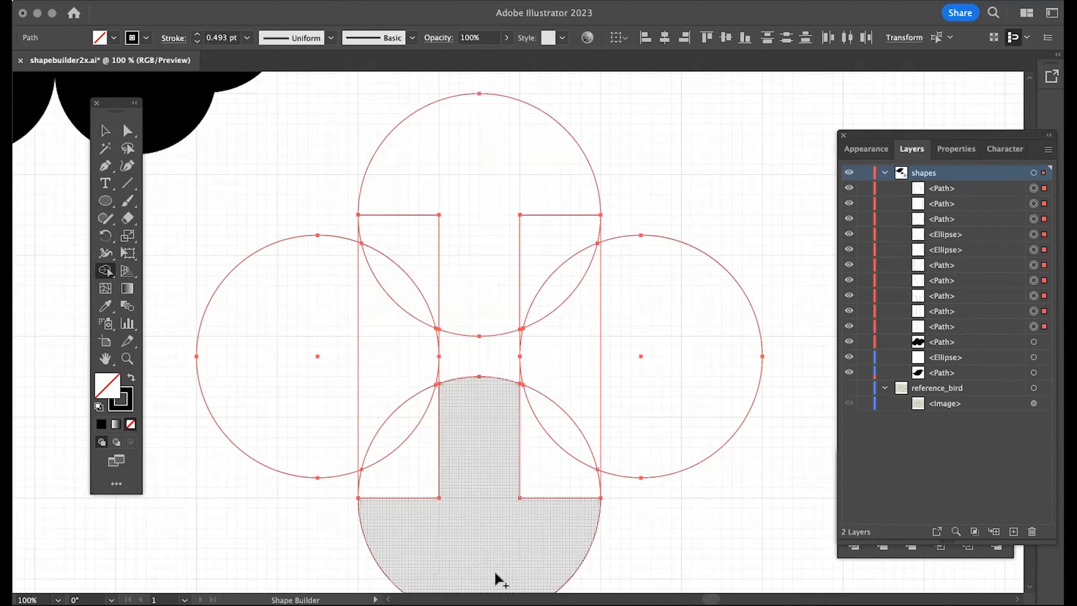
{"action": "left_click_drag", "start_coordinate": [404, 358], "coordinate": [383, 353]}
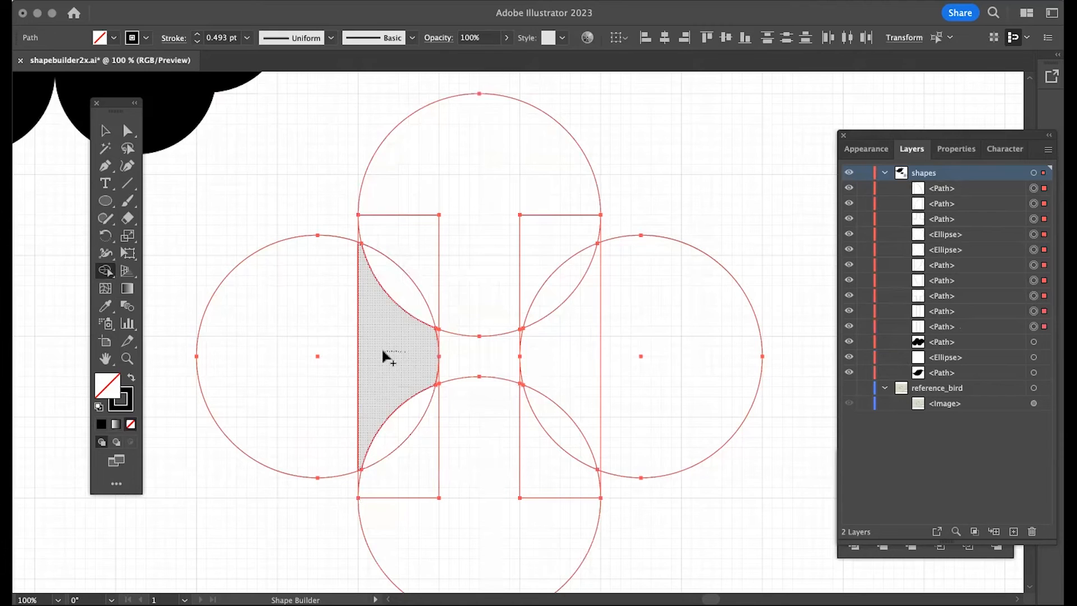
{"action": "left_click_drag", "start_coordinate": [362, 247], "coordinate": [366, 243]}
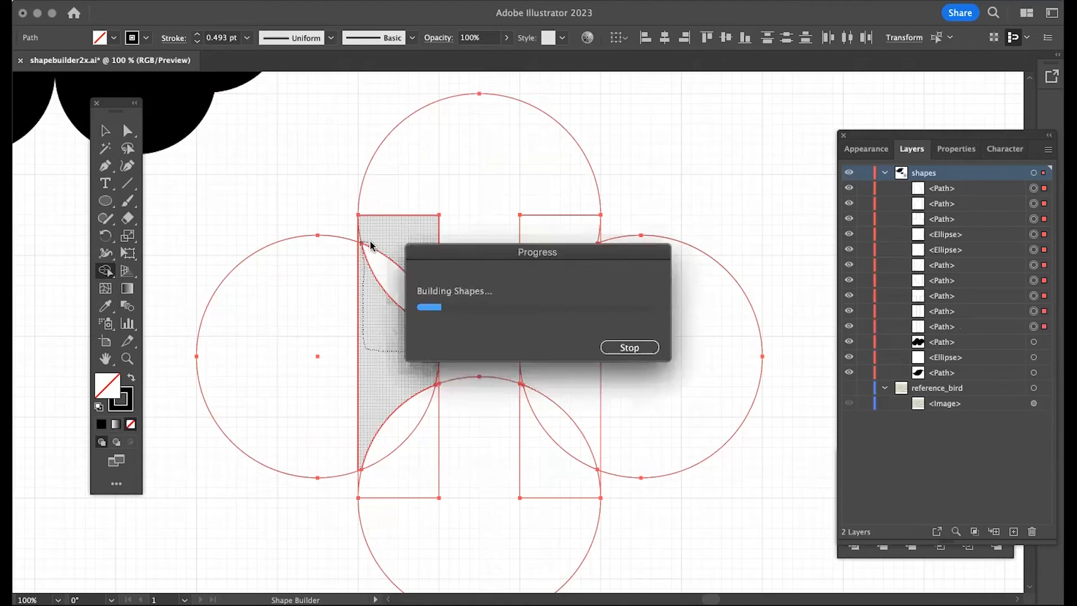
{"action": "mouse_move", "coordinate": [393, 377]}
{"action": "left_mouse_down"}
{"action": "mouse_move", "coordinate": [434, 390]}
{"action": "mouse_move", "coordinate": [430, 438]}
{"action": "left_mouse_up"}
{"action": "key", "text": "super+z"}
{"action": "key", "text": "super+z"}
{"action": "key", "text": "super+z"}
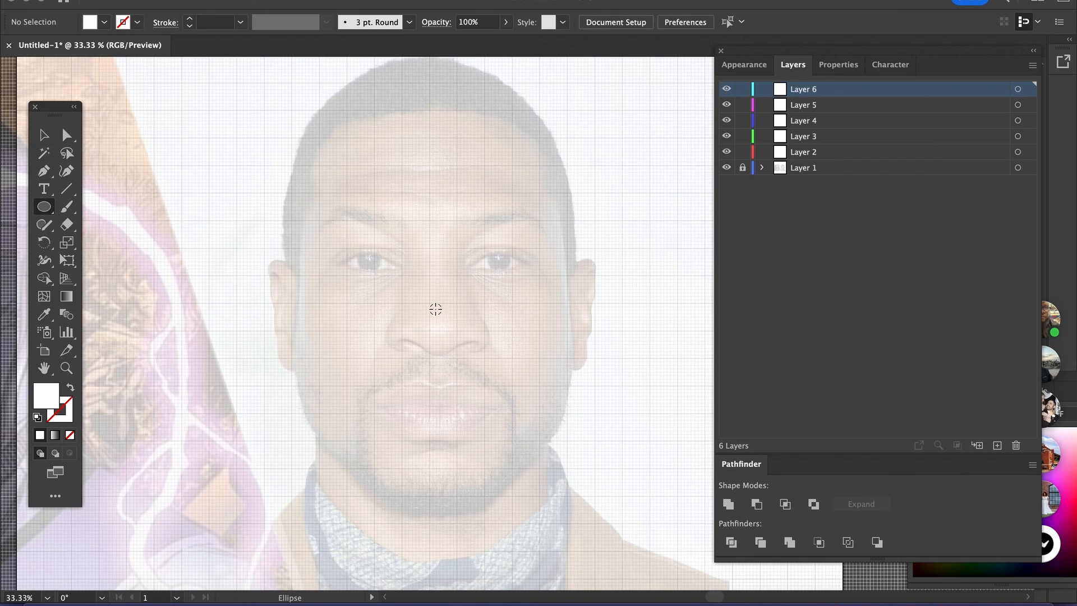
Draw a circle outward from the middle of the face on Layer 6, with no fill and a blue stroke
{"action": "left_click_drag", "start_coordinate": [436, 308], "coordinate": [592, 315]}
{"action": "left_click", "coordinate": [104, 22]}
{"action": "key", "text": "shift+x"}
{"action": "left_click", "coordinate": [222, 23]}
{"action": "type", "text": "16"}
{"action": "scroll", "coordinate": [222, 23], "scroll_direction": "down", "scroll_amount": 9}
Move the circle up until its upper edge meets the top of the head
{"action": "left_click", "coordinate": [44, 135]}
{"action": "key", "text": "shift+Up"}
{"action": "key", "text": "shift+Up"}
{"action": "key", "text": "shift+Up"}
{"action": "key", "text": "shift+Up"}
{"action": "key", "text": "shift+Up"}
{"action": "key", "text": "shift+Up"}
{"action": "key", "text": "shift+Up"}
{"action": "key", "text": "shift+Up"}
{"action": "key", "text": "shift+Up"}
{"action": "key", "text": "shift+Up"}
{"action": "key", "text": "shift+Up"}
{"action": "key", "text": "shift+Up"}
{"action": "key", "text": "shift+Up"}
{"action": "key", "text": "shift+Up"}
{"action": "key", "text": "shift+Up"}
Unlock Layer 1 and nudge the reference photo to the right under the circle
{"action": "left_click", "coordinate": [742, 168]}
{"action": "left_click", "coordinate": [1018, 167]}
{"action": "key", "text": "shift+Right"}
{"action": "key", "text": "shift+Right"}
{"action": "key", "text": "shift+Right"}
Scale the blue circle to 96% and centre it horizontally
{"action": "left_click", "coordinate": [505, 69]}
{"action": "left_click", "coordinate": [171, 2]}
{"action": "left_click", "coordinate": [364, 76]}
{"action": "type", "text": "96"}
{"action": "key", "text": "Return"}
{"action": "left_click", "coordinate": [667, 22]}
Nudge the reference photo back to the left under the circle and lock Layer 1
{"action": "left_click", "coordinate": [1018, 167]}
{"action": "key", "text": "shift+Left"}
{"action": "key", "text": "shift+Left"}
{"action": "key", "text": "shift+Left"}
{"action": "key", "text": "shift+Left"}
{"action": "left_click", "coordinate": [742, 168]}
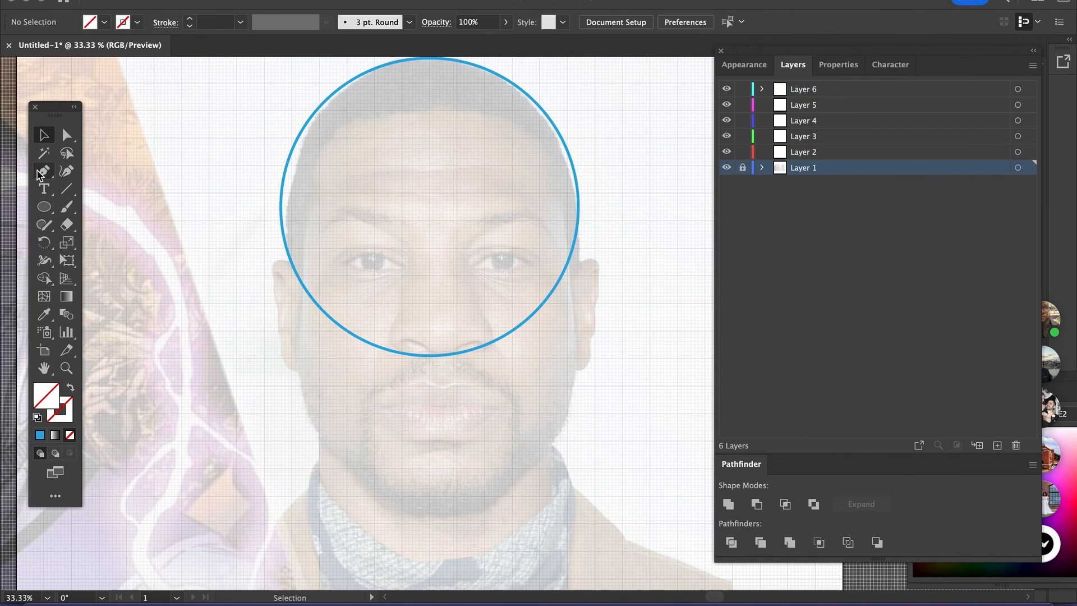
Draw a closed straight-edged outline of the left half of the face and jaw with the Pen tool, ending on the circle's centre line
{"action": "left_click", "coordinate": [44, 170]}
{"action": "left_click", "coordinate": [291, 259]}
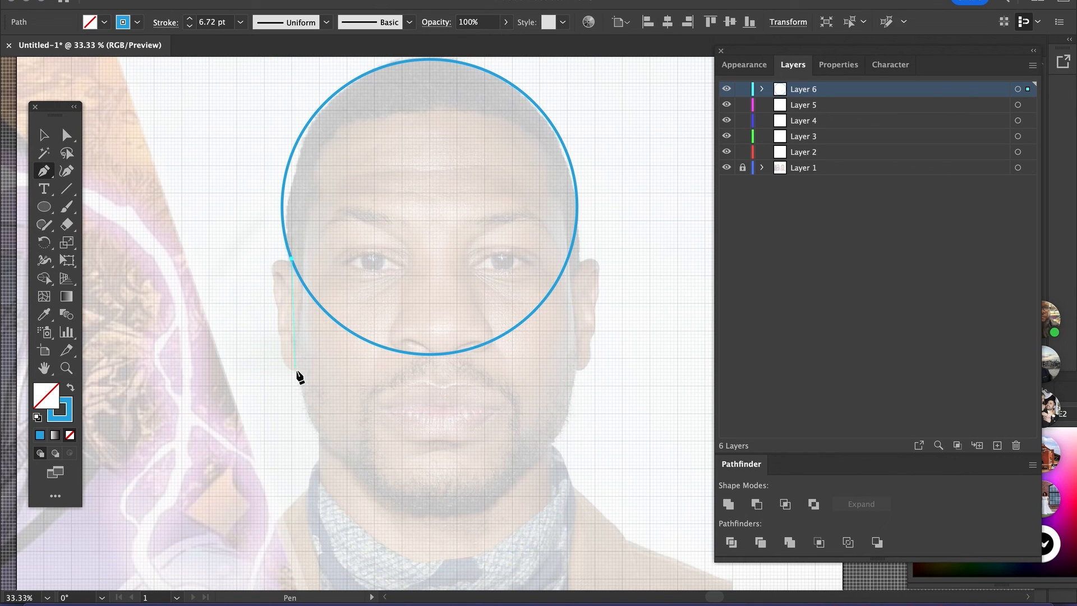
{"action": "left_click", "coordinate": [291, 372]}
{"action": "left_click", "coordinate": [319, 438]}
{"action": "left_click", "coordinate": [373, 495]}
{"action": "left_click", "coordinate": [429, 495]}
{"action": "left_click", "coordinate": [430, 248]}
{"action": "left_click", "coordinate": [291, 258]}
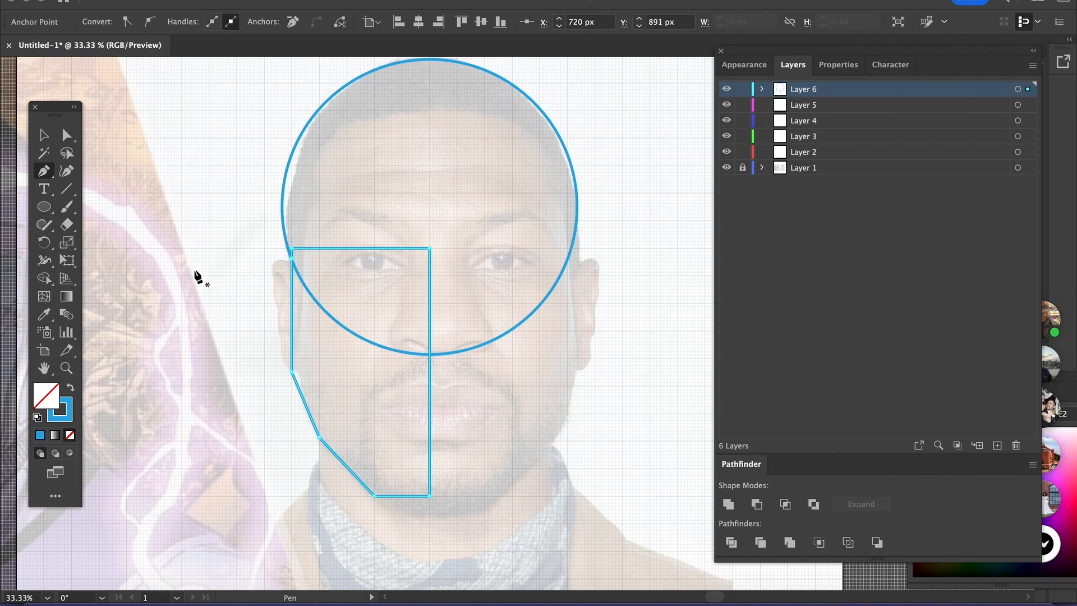
{"action": "key", "text": "v"}
{"action": "left_click", "coordinate": [171, 1]}
{"action": "mouse_move", "coordinate": [269, 1]}
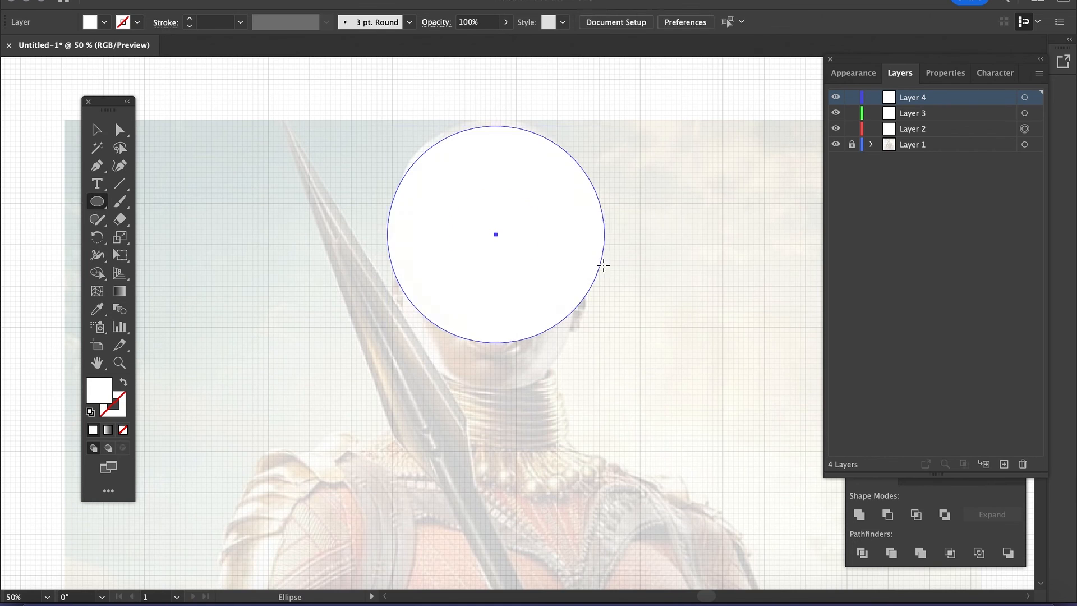
In the warrior portrait document, draw a large circle over the head and a smaller overlapping circle over the mouth and chin
{"action": "left_click", "coordinate": [373, 193]}
{"action": "left_click_drag", "start_coordinate": [372, 189], "coordinate": [616, 258]}
{"action": "key", "text": "l"}
{"action": "left_click_drag", "start_coordinate": [496, 322], "coordinate": [430, 255]}
{"action": "key", "text": "v"}
{"action": "key", "text": "super+equal"}
{"action": "key", "text": "super+equal"}
{"action": "left_click", "coordinate": [382, 295]}
Draw a closed Pen outline of the left half of the face, with a straight cheek edge and a curve to the chin's centre
{"action": "key", "text": "p"}
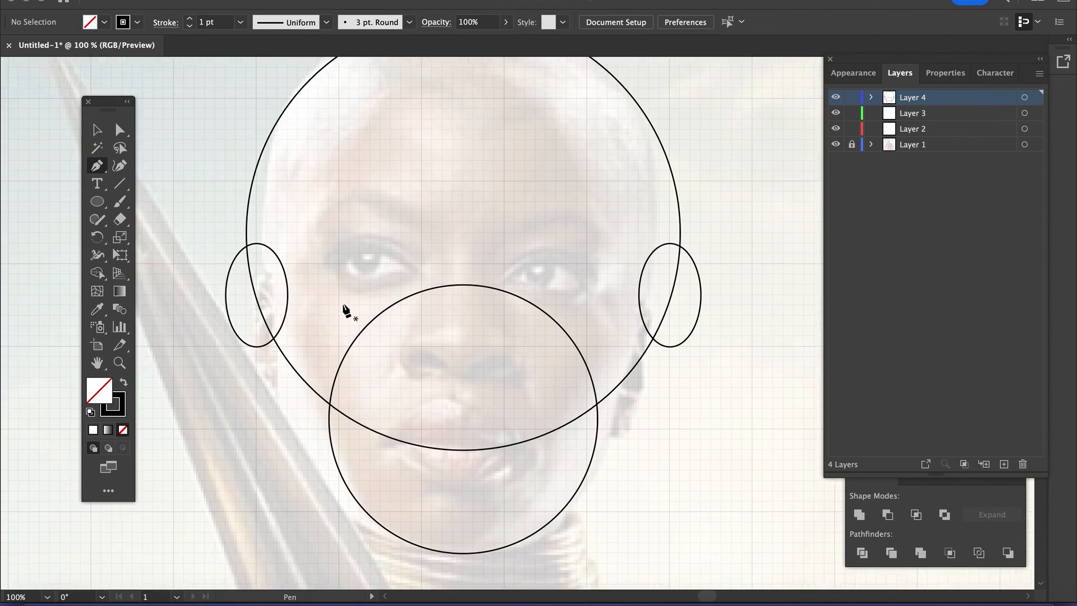
{"action": "scroll", "coordinate": [337, 312], "scroll_direction": "left", "scroll_amount": 2}
{"action": "left_click", "coordinate": [303, 313]}
{"action": "left_click", "coordinate": [304, 406]}
{"action": "scroll", "coordinate": [337, 427], "scroll_direction": "down", "scroll_amount": 2}
{"action": "left_click_drag", "start_coordinate": [510, 512], "coordinate": [625, 534]}
{"action": "left_click", "coordinate": [510, 512]}
{"action": "left_click", "coordinate": [510, 264]}
{"action": "left_click", "coordinate": [304, 264]}
{"action": "key", "text": "v"}
Select the overlapping head shapes and merge their regions into a single face shape with Shape Builder
{"action": "left_click", "coordinate": [337, 421]}
{"action": "left_click", "coordinate": [342, 405]}
{"action": "key", "text": "super+equal"}
{"action": "key", "text": "super+minus"}
{"action": "key", "text": "super+minus"}
{"action": "left_click_drag", "start_coordinate": [567, 113], "coordinate": [460, 494]}
{"action": "key", "text": "shift+m"}
{"action": "mouse_move", "coordinate": [505, 236]}
{"action": "left_mouse_down"}
{"action": "mouse_move", "coordinate": [426, 361]}
{"action": "mouse_move", "coordinate": [449, 421]}
{"action": "left_mouse_up"}
{"action": "left_click", "coordinate": [97, 130]}
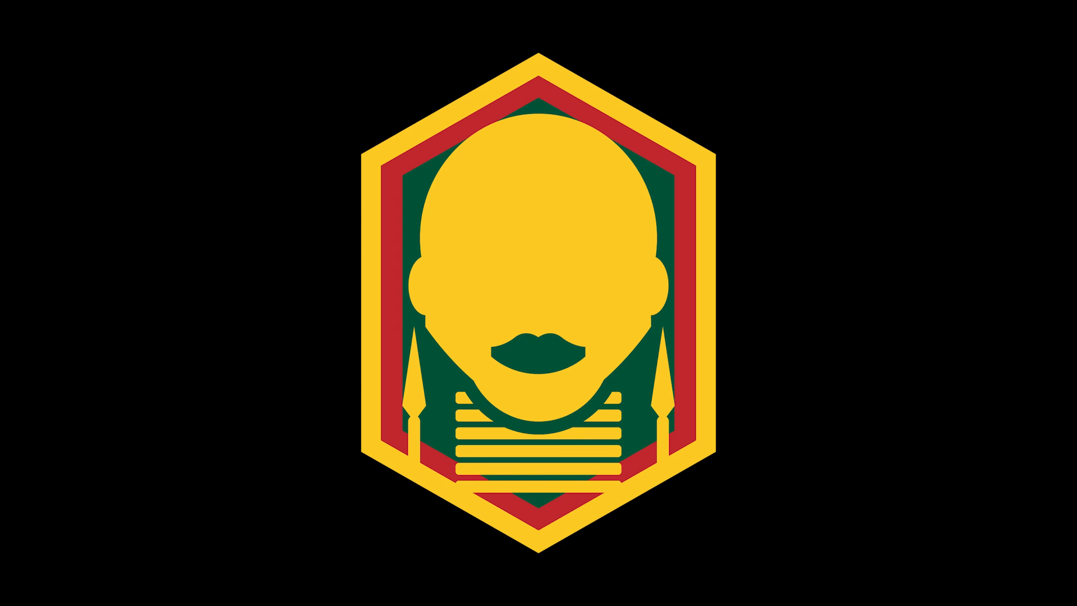